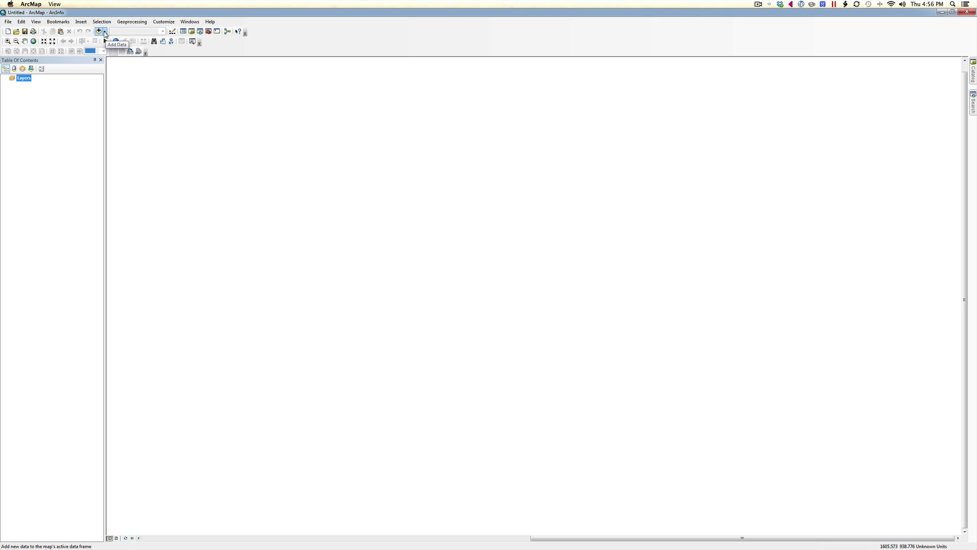
Add the National Geographic basemap to the empty map document.
left_click(104, 31)
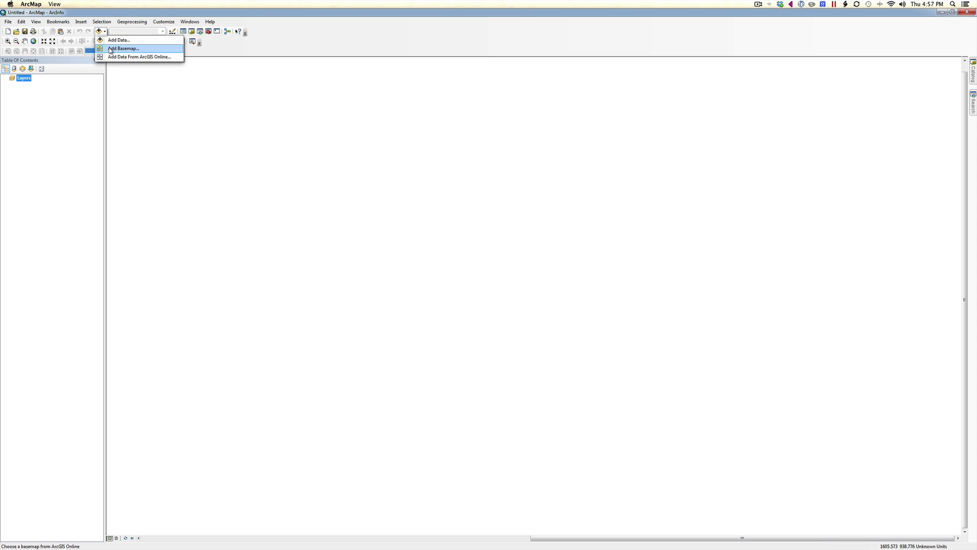
left_click(108, 48)
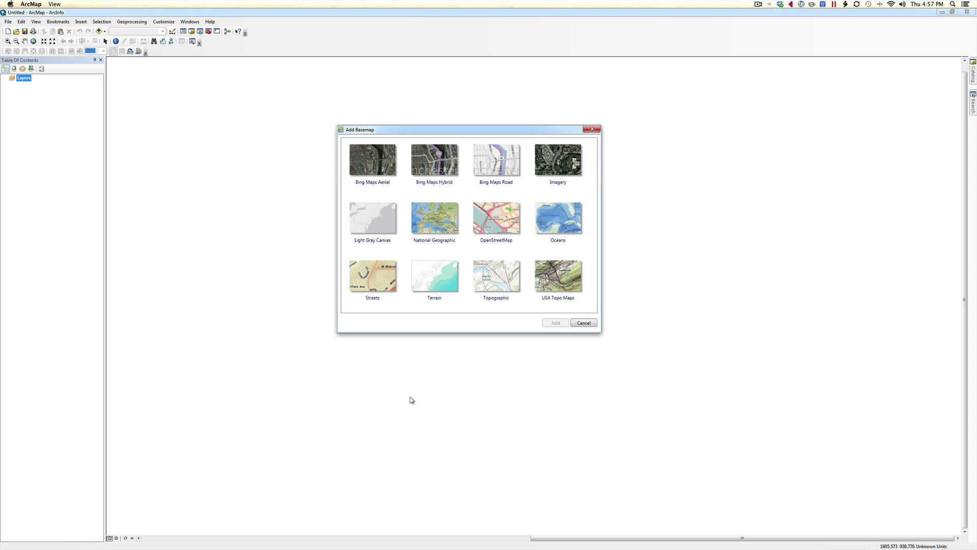
left_click(429, 231)
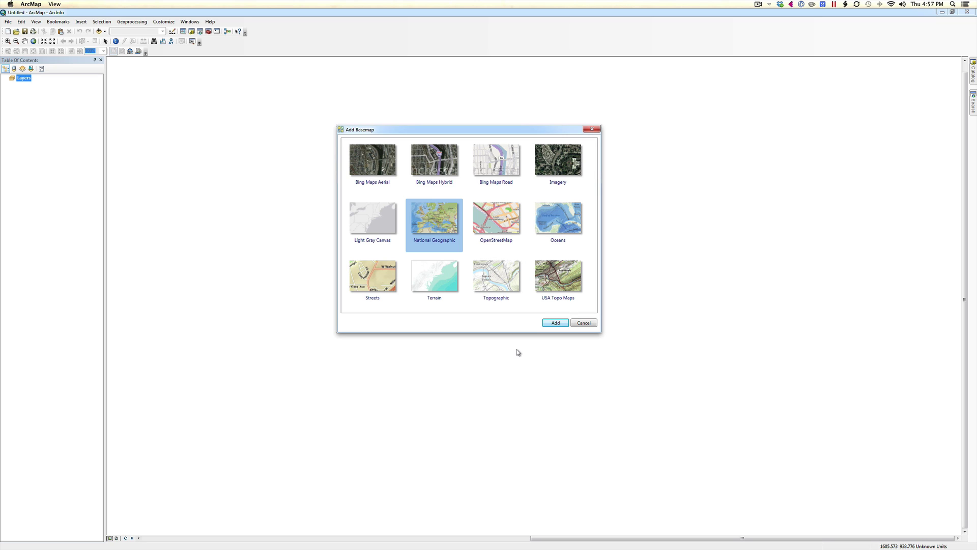
left_click(548, 326)
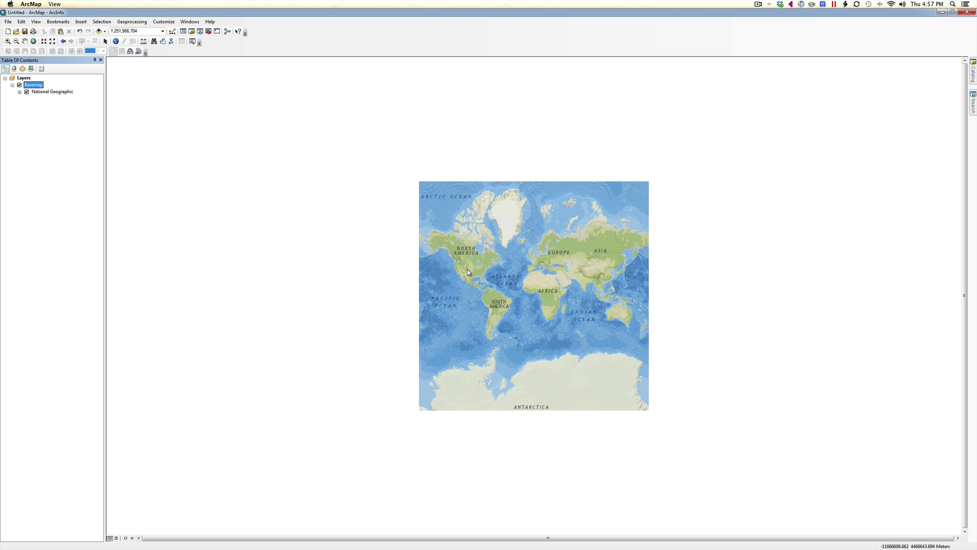
Add the scanned map 1849-Mitchell-TravelersGuide-map.jpg as a layer, accepting that it has no spatial reference.
scroll(468, 269, "up", 3)
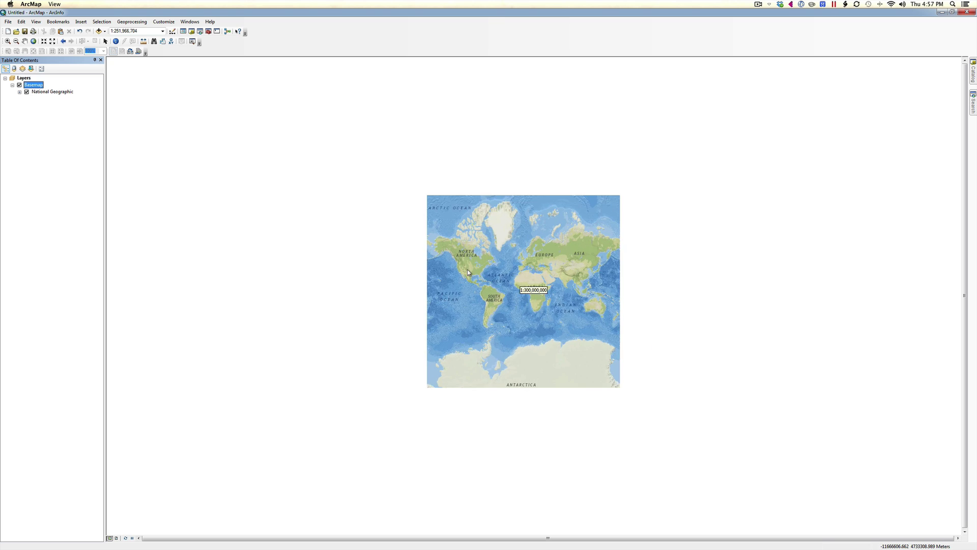
scroll(467, 270, "up", 2)
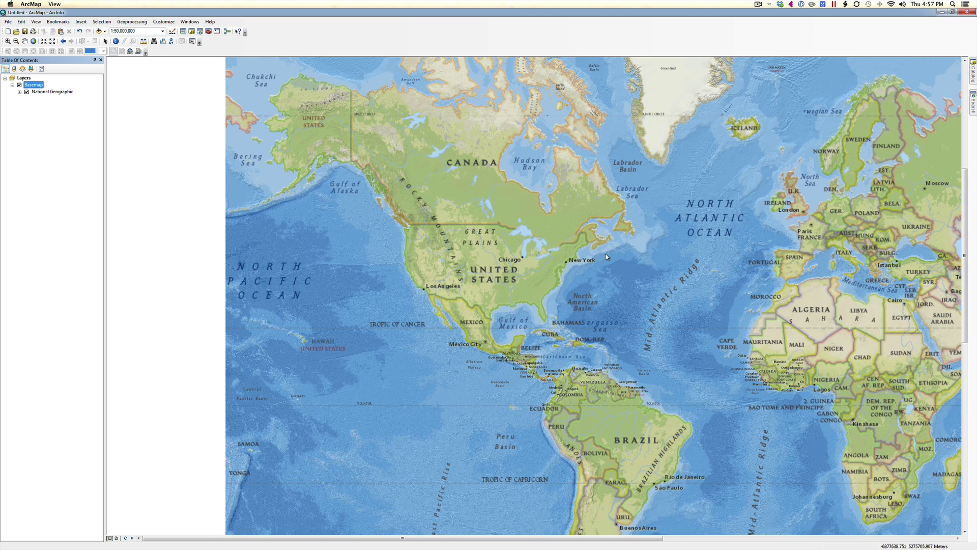
scroll(606, 258, "up", 1)
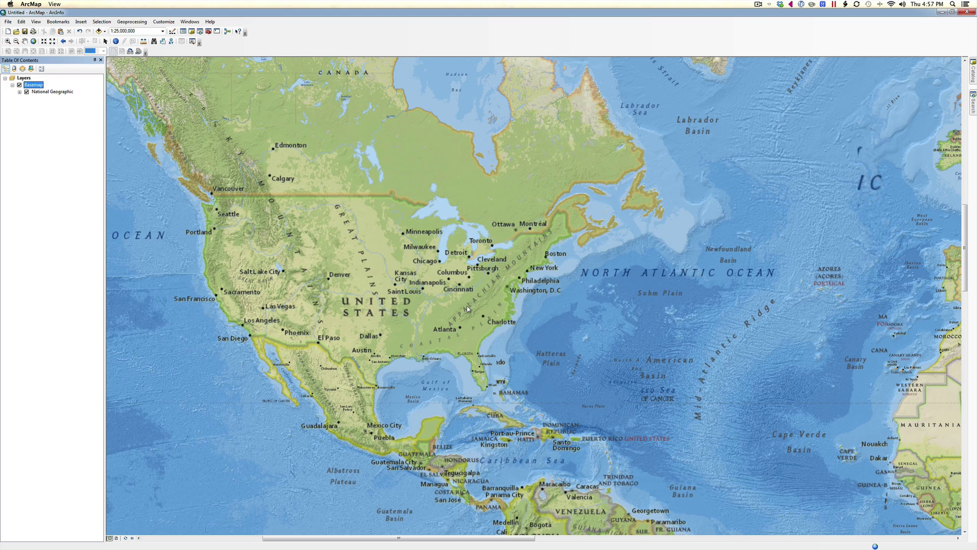
scroll(467, 309, "up", 1)
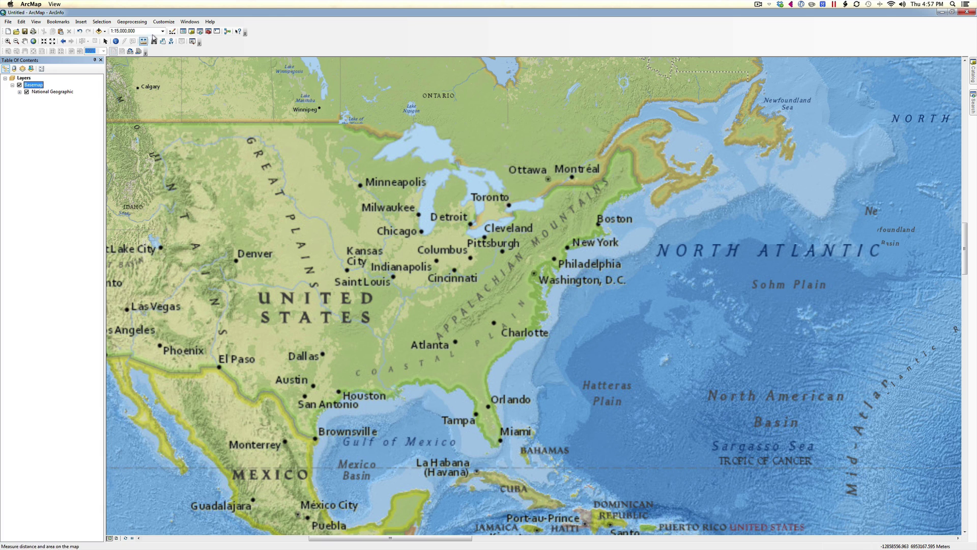
left_click(99, 32)
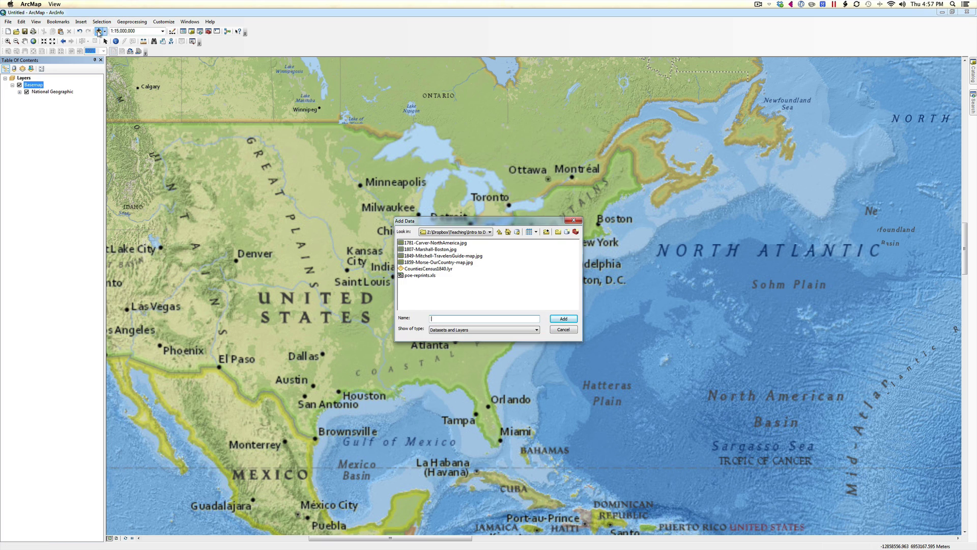
left_click(429, 256)
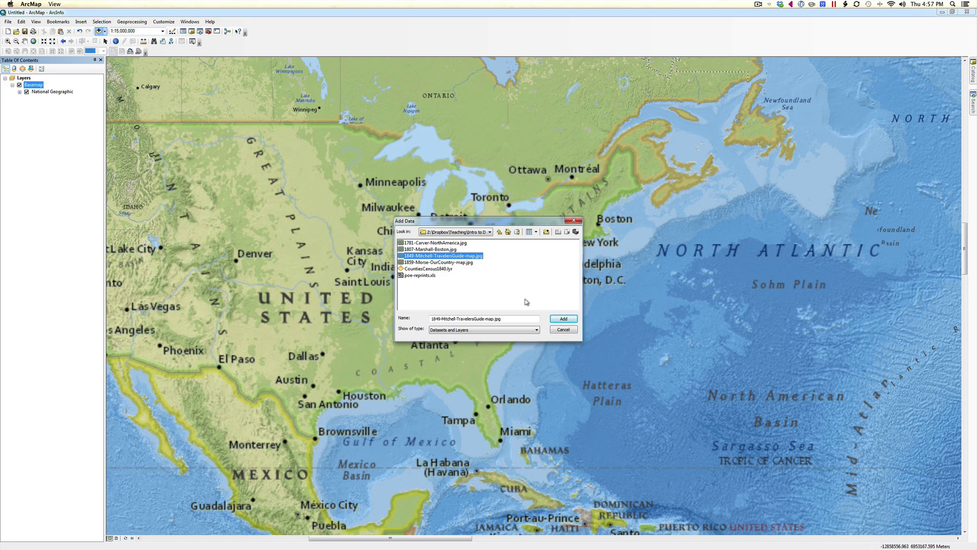
left_click(560, 321)
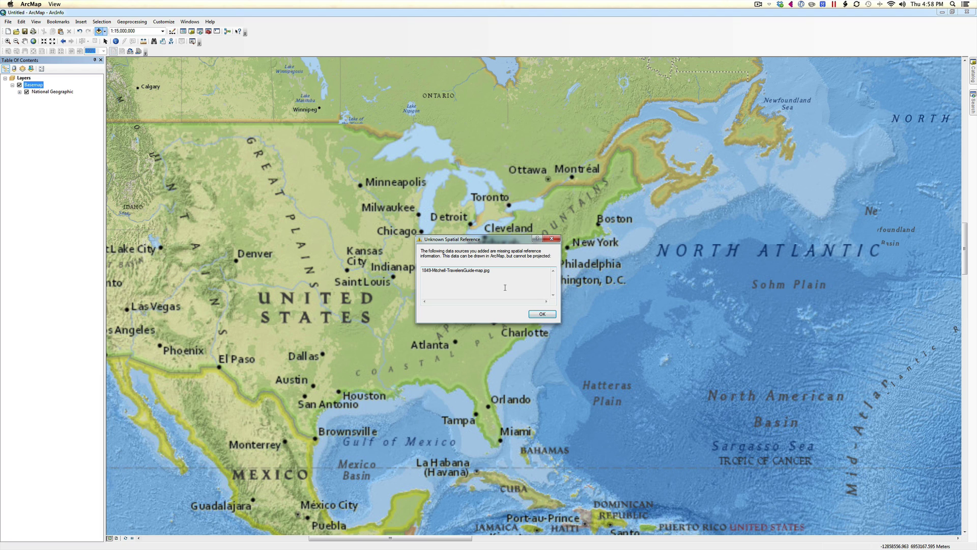
left_click(539, 314)
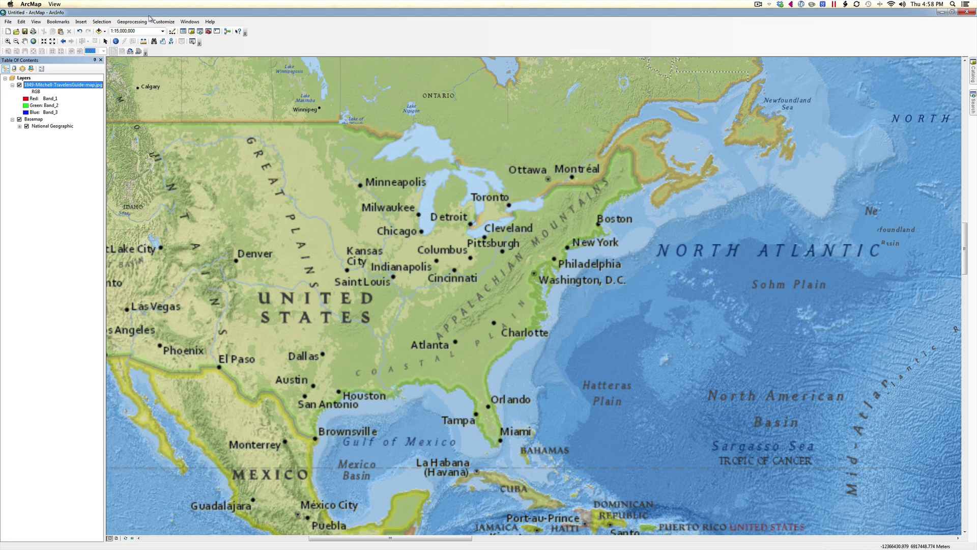
Show the Georeferencing toolbar and dock it beside the Layout toolbar.
left_click(115, 21)
mouse_move(164, 23)
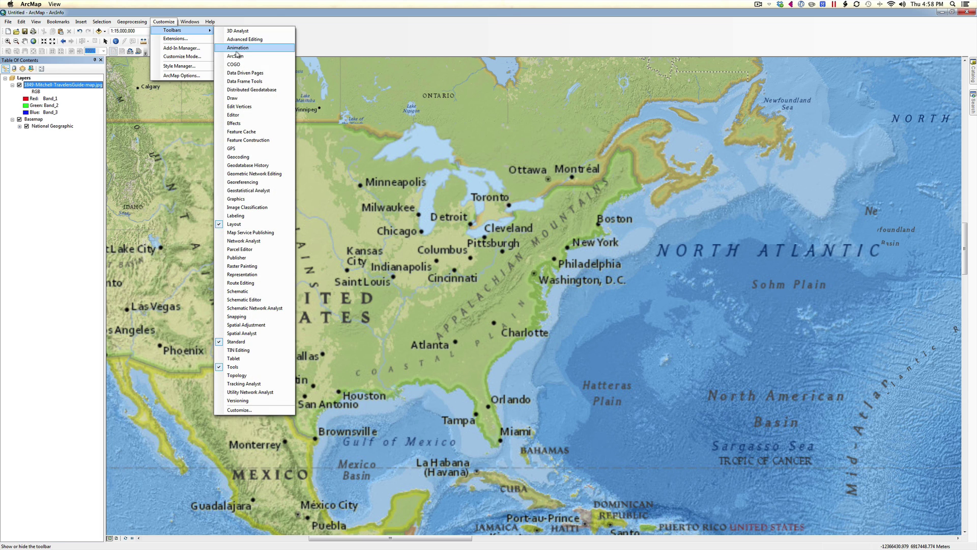
left_click(239, 182)
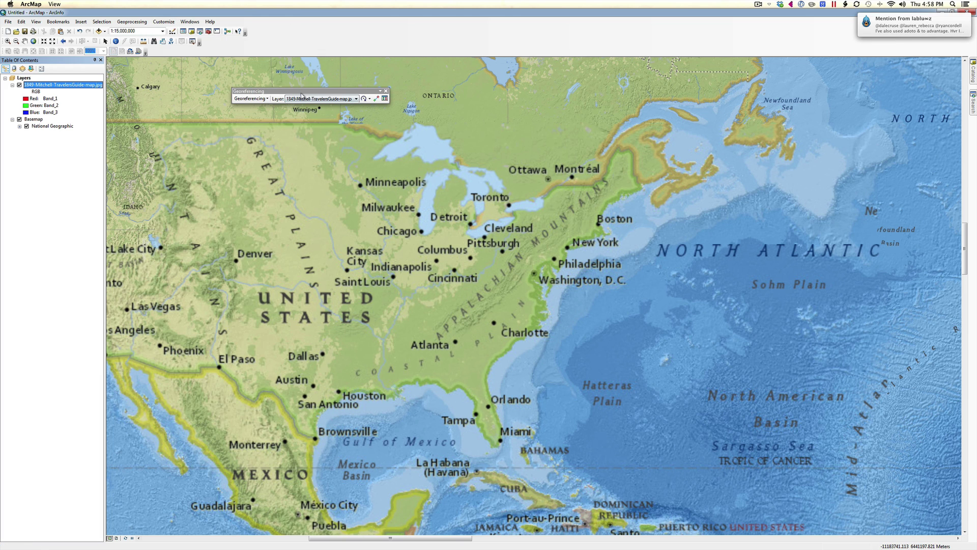
left_click_drag(302, 94, 287, 46)
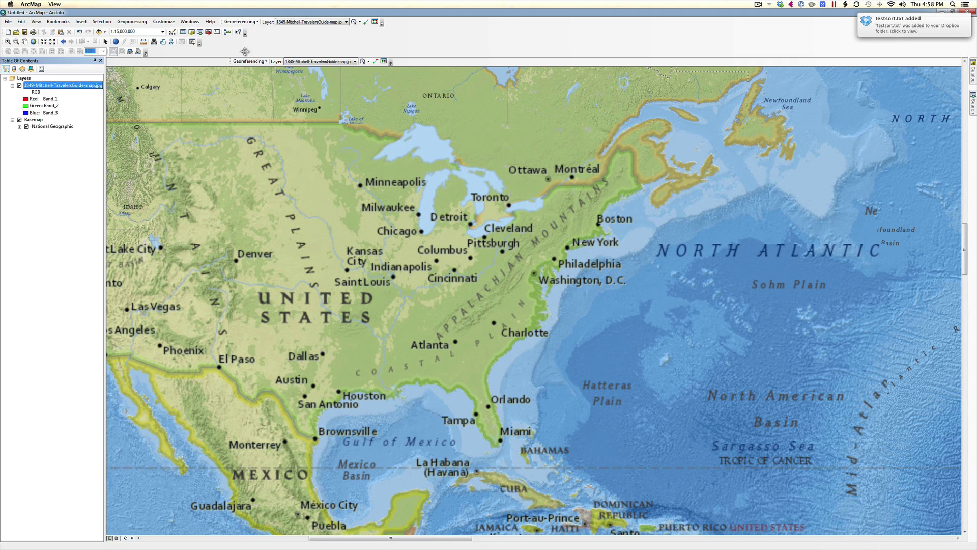
left_click_drag(273, 61, 204, 50)
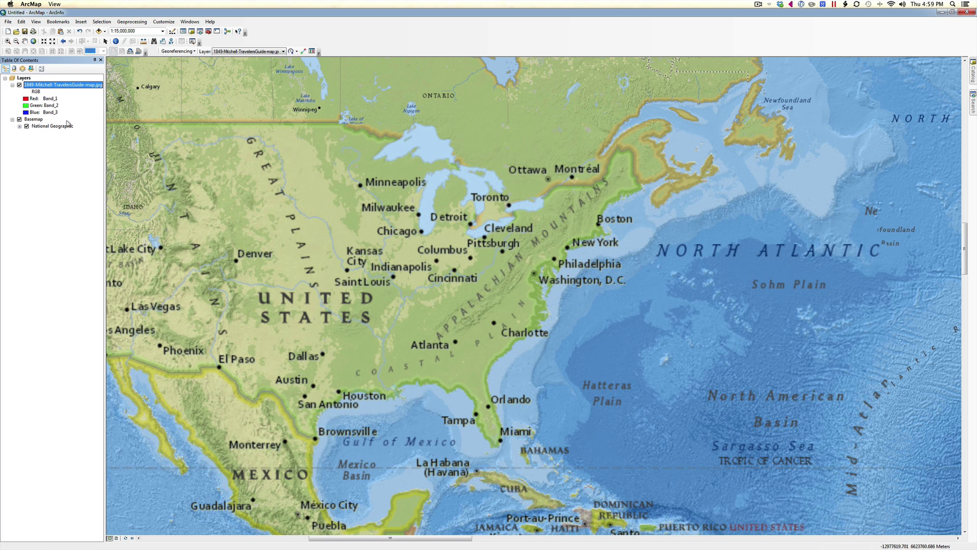
Fit the scanned 1849 Mitchell map to the current display extent for georeferencing.
left_click(192, 51)
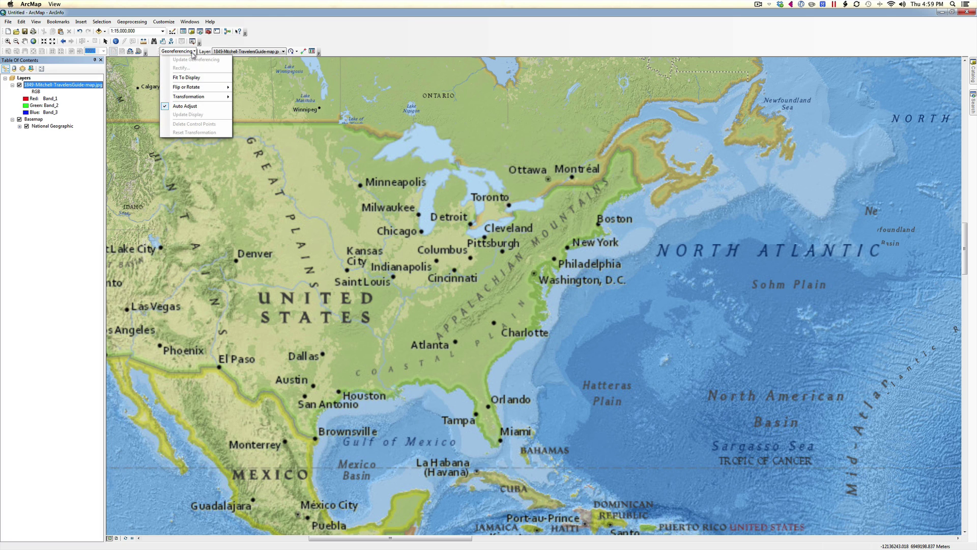
left_click(191, 79)
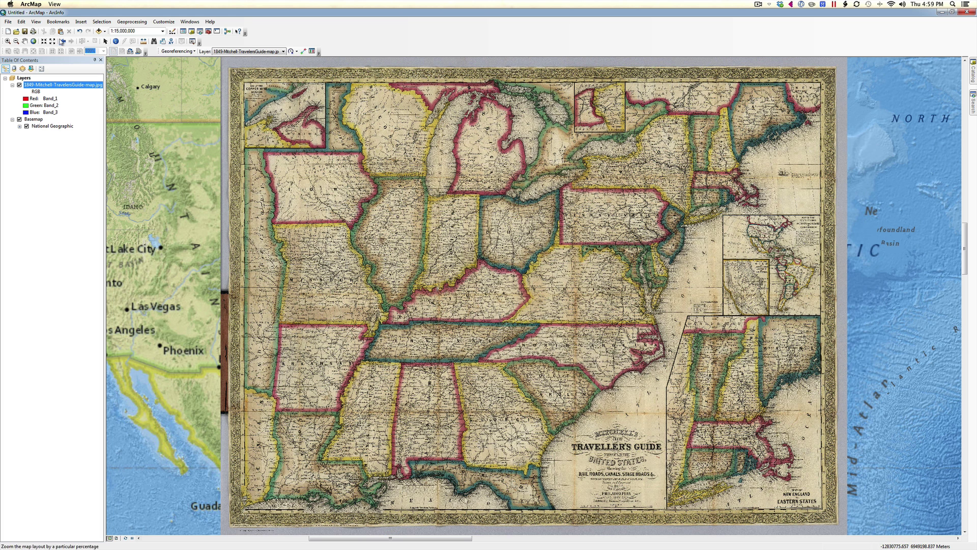
Add a control point linking Boston on the scanned map to Boston on the basemap, hiding the scanned layer only while placing the target.
left_click(7, 41)
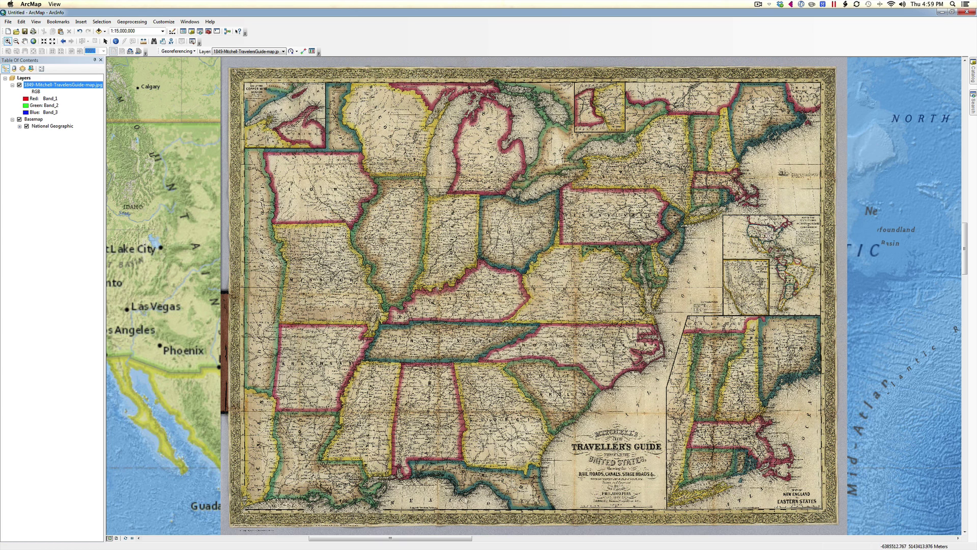
left_click_drag(608, 104, 845, 278)
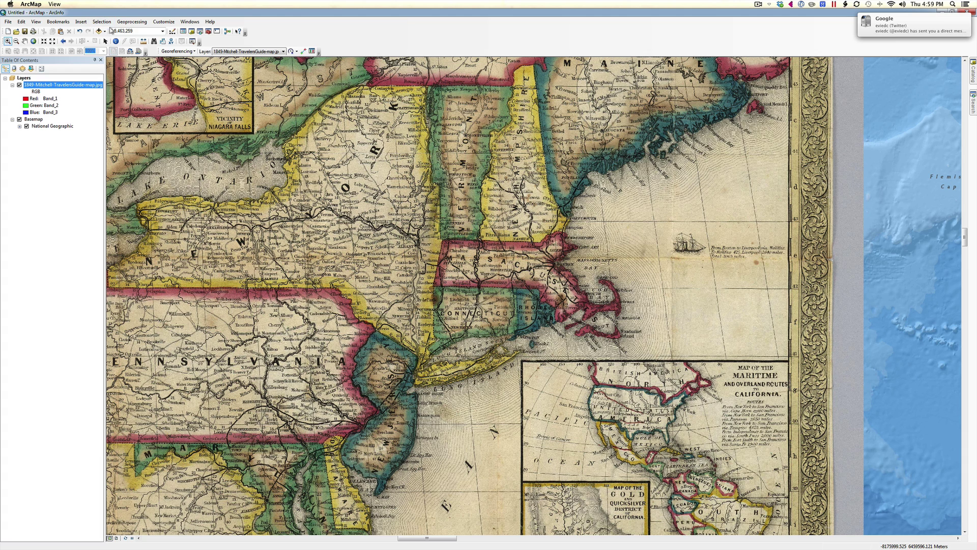
left_click(304, 53)
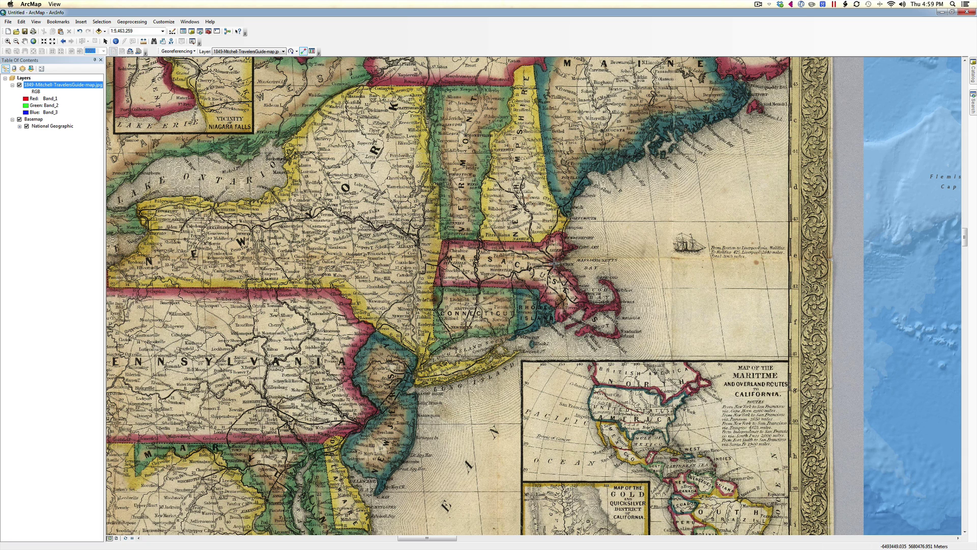
left_click(555, 263)
left_click(19, 85)
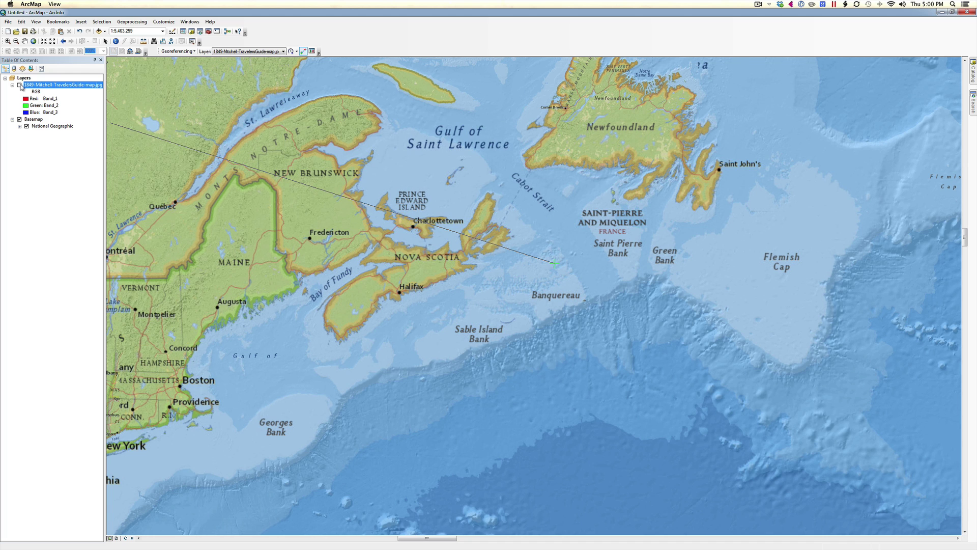
left_click(180, 385)
left_click(20, 85)
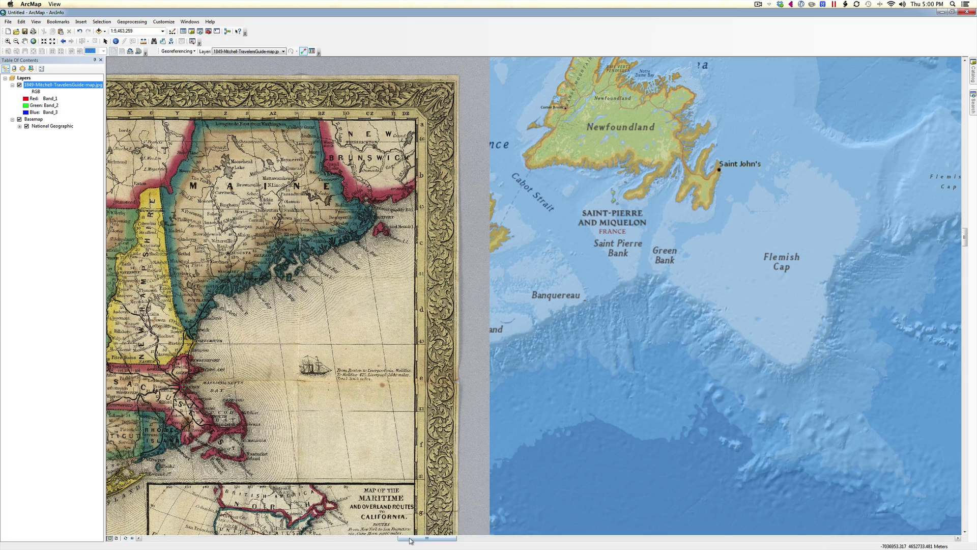
Add a second control point linking Green Bay, Wisconsin on the scanned map to the southern tip of Green Bay on the basemap.
left_click_drag(409, 541, 359, 541)
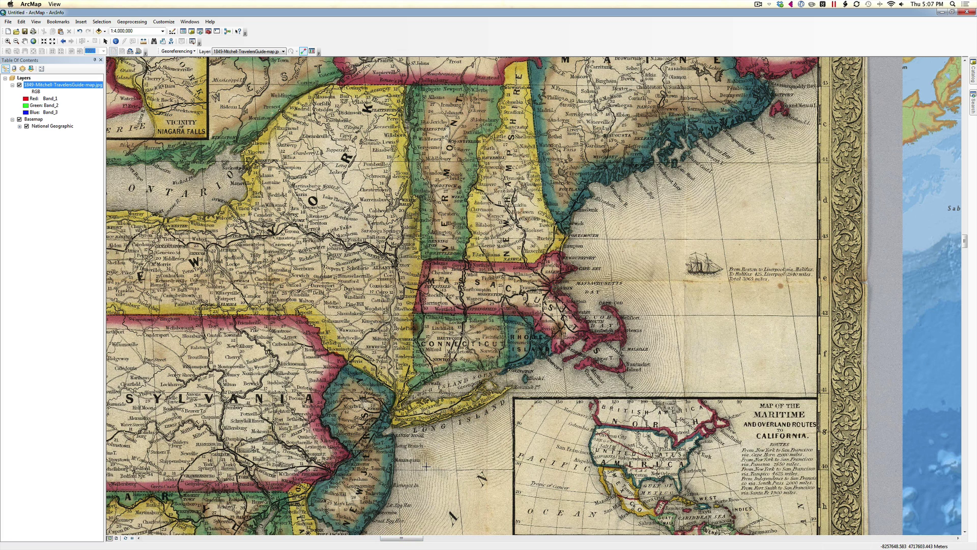
left_click_drag(394, 541, 362, 539)
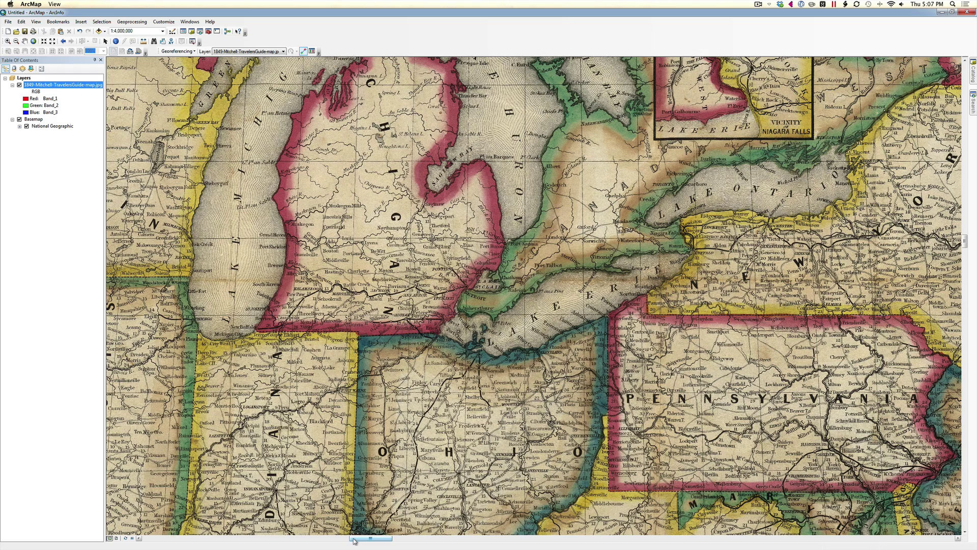
left_click_drag(355, 541, 343, 542)
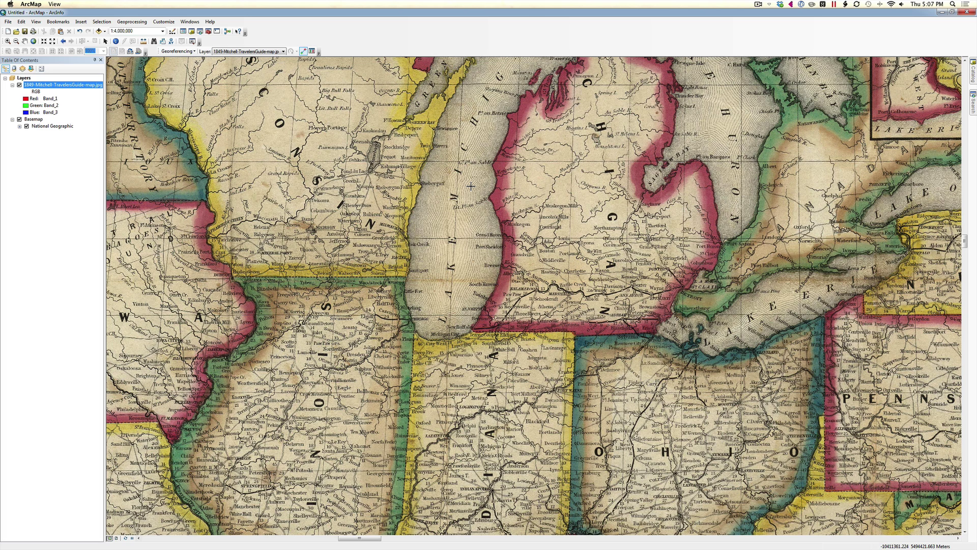
left_click(19, 85)
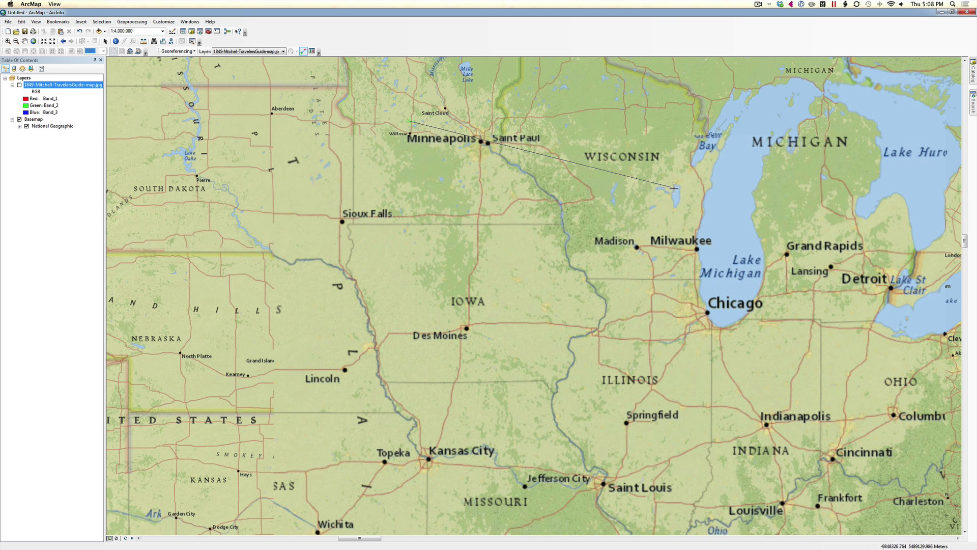
left_click(693, 168)
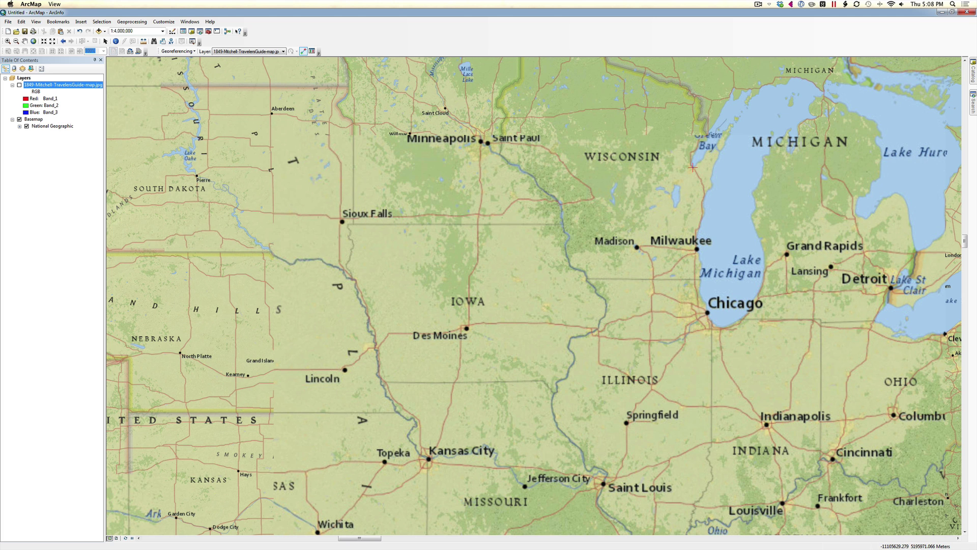
left_click(19, 85)
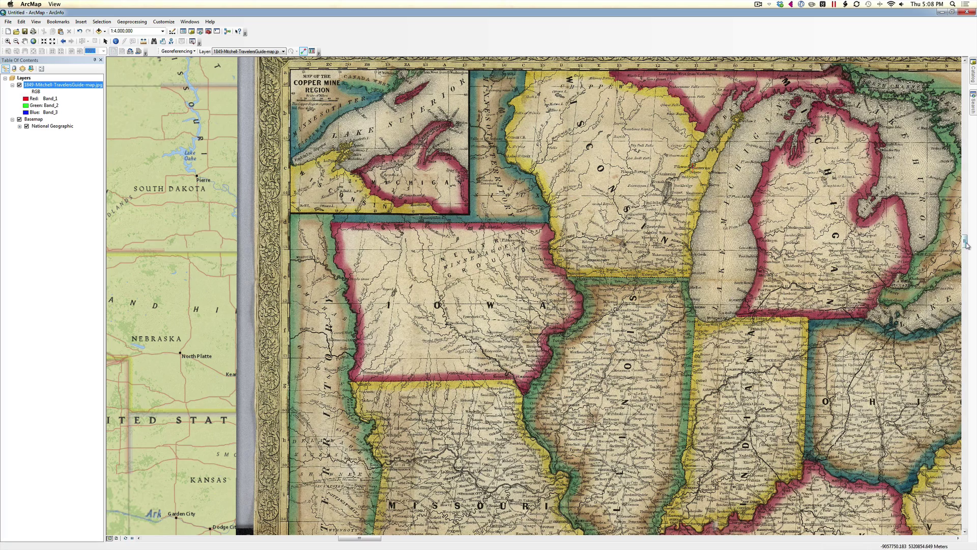
Review the source and map coordinates of the existing control points in the link table.
left_click_drag(965, 244, 965, 251)
left_click(8, 41)
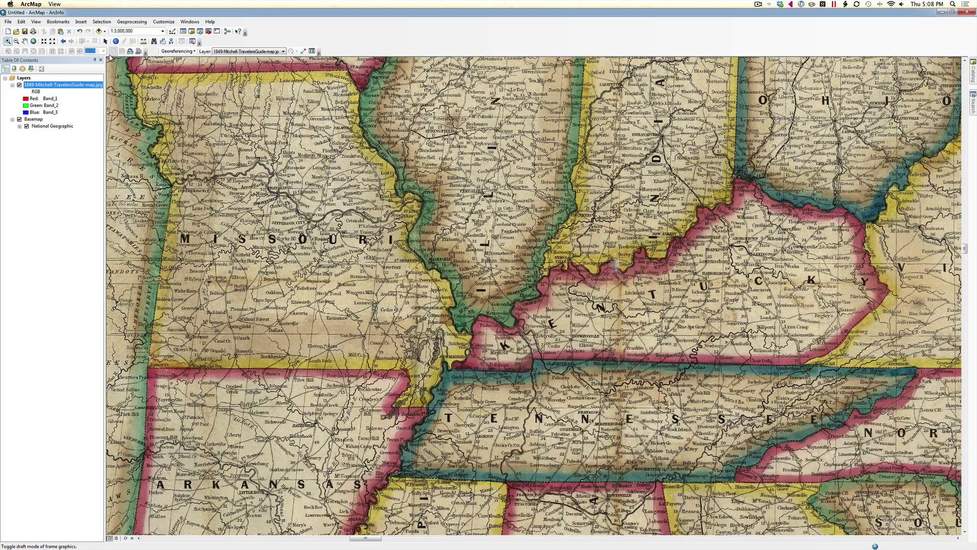
left_click(303, 51)
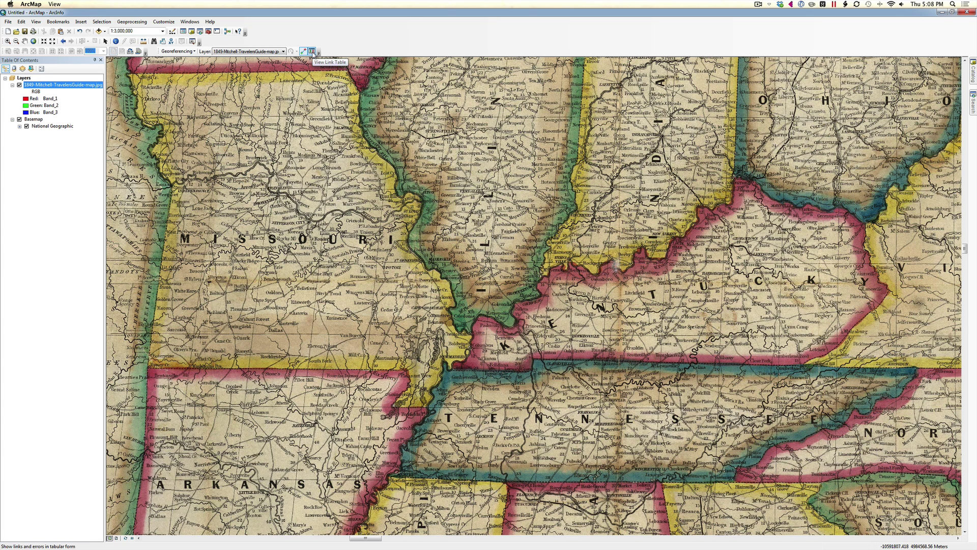
left_click(312, 52)
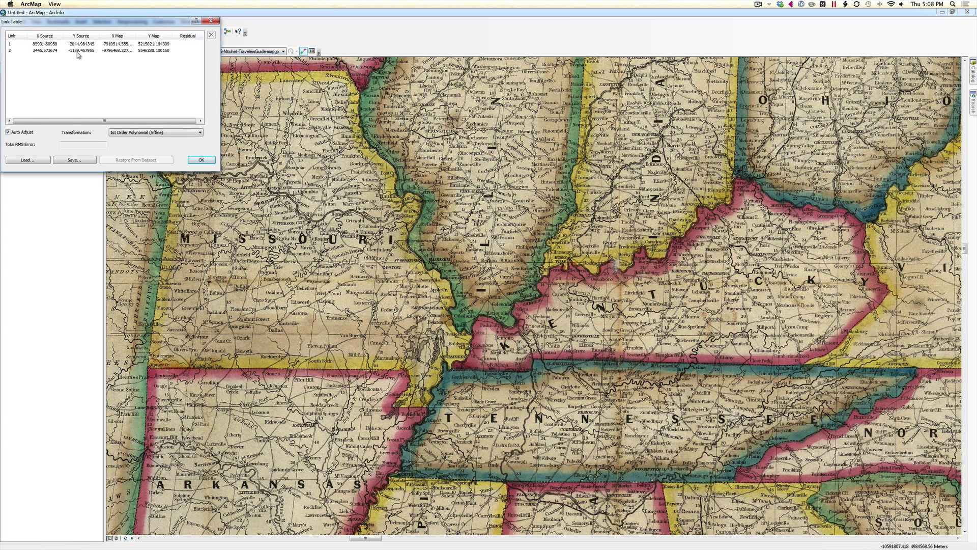
left_click(211, 22)
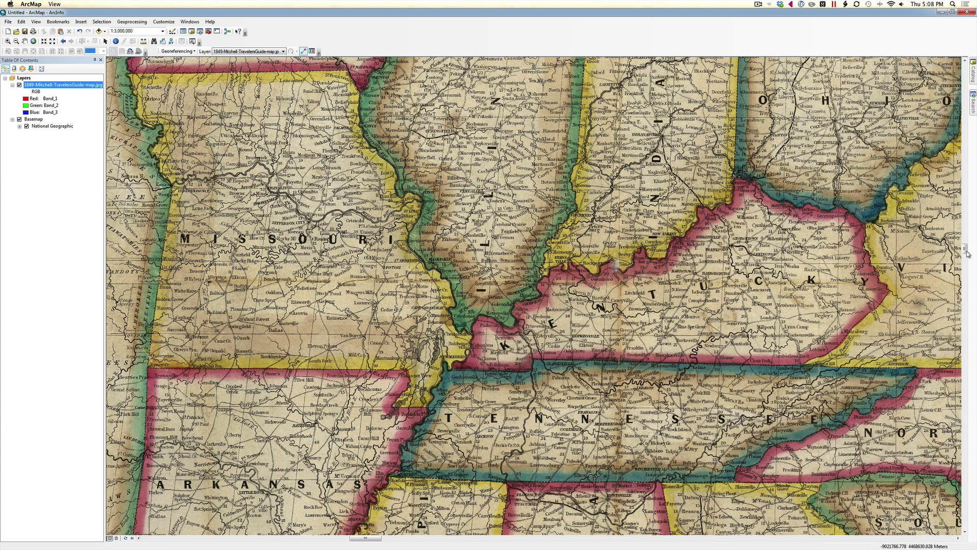
Add a control point linking Little Rock, Arkansas on the scanned map to Little Rock on the basemap, hiding the scan only while placing the target.
left_click_drag(964, 249, 964, 256)
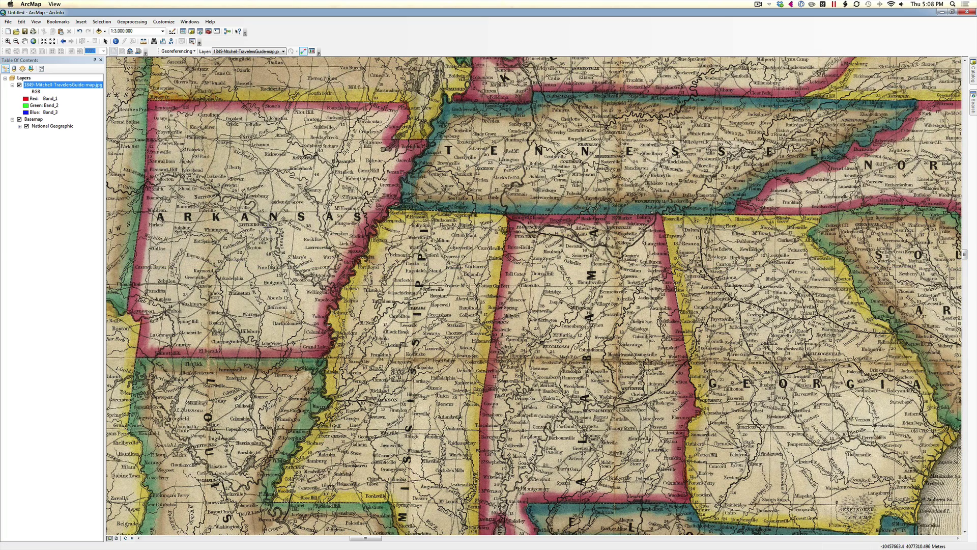
left_click(267, 226)
left_click(20, 85)
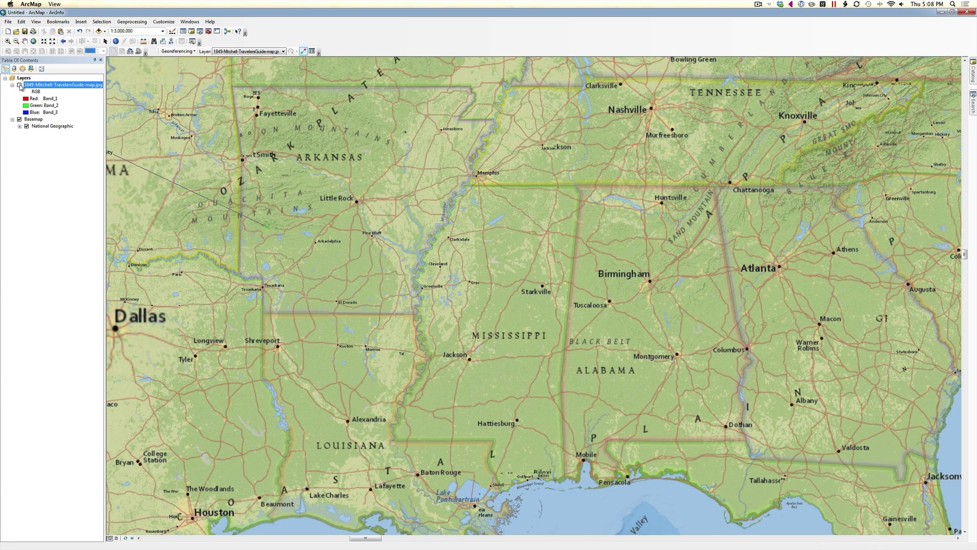
left_click(356, 202)
left_click(20, 85)
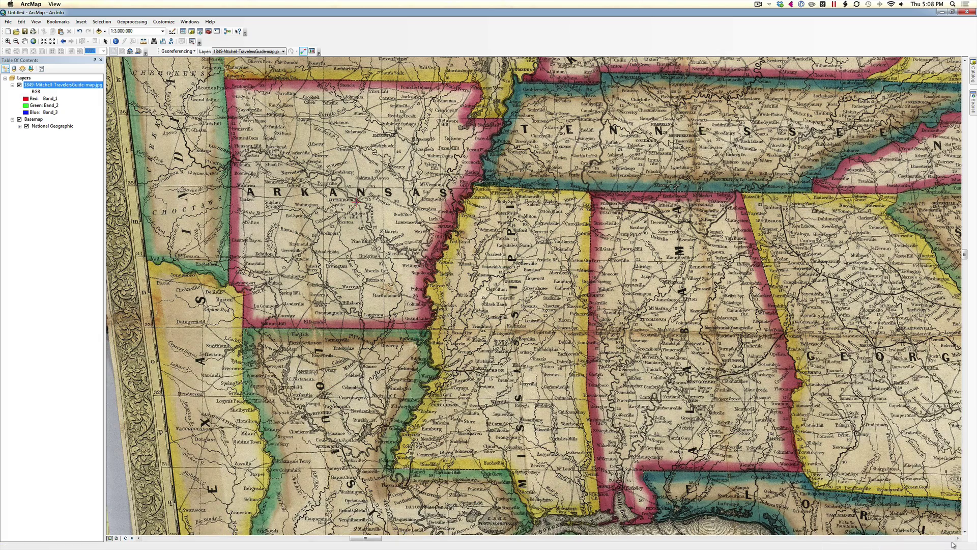
Add a control point linking Columbia, South Carolina on the scanned map to Columbia on the basemap, and show the scanned layer again.
left_click(958, 538)
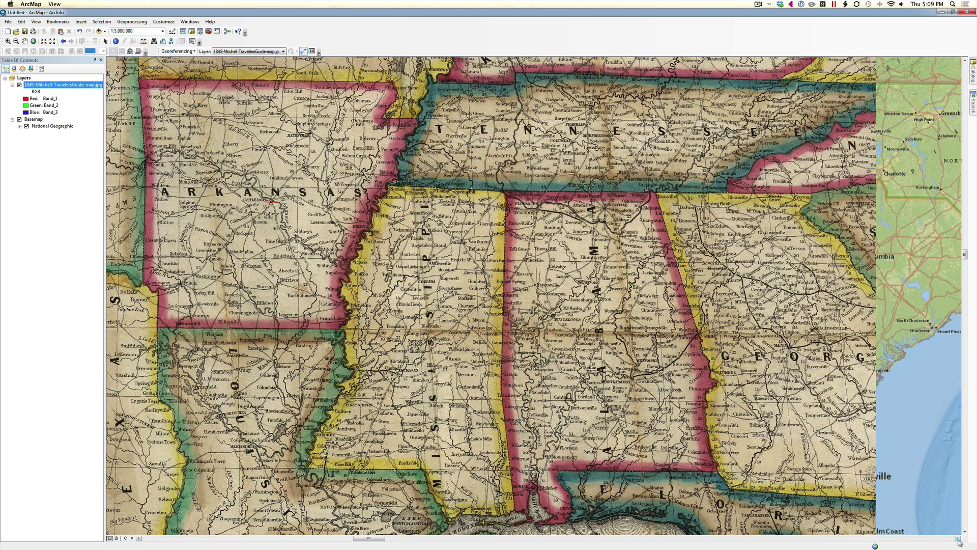
left_click(958, 538)
left_click(958, 538)
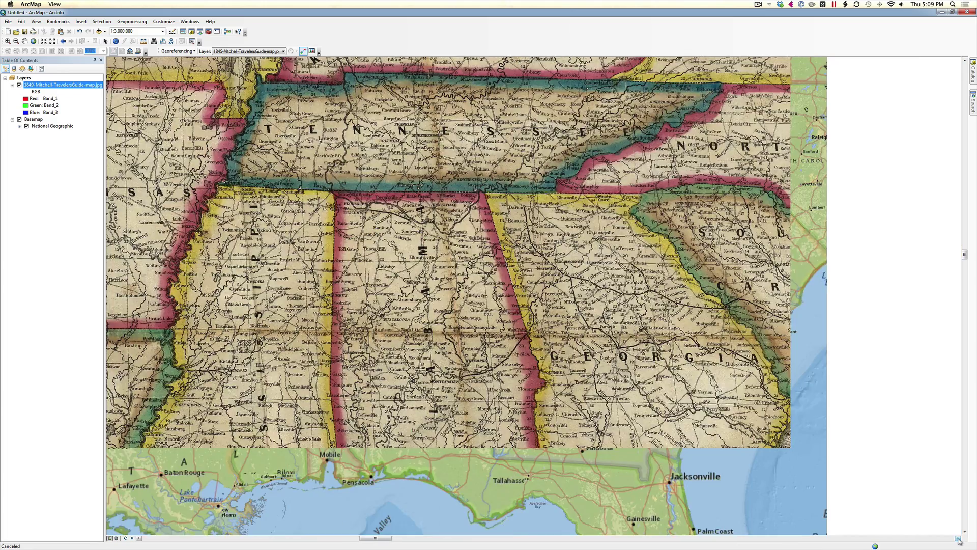
left_click(958, 538)
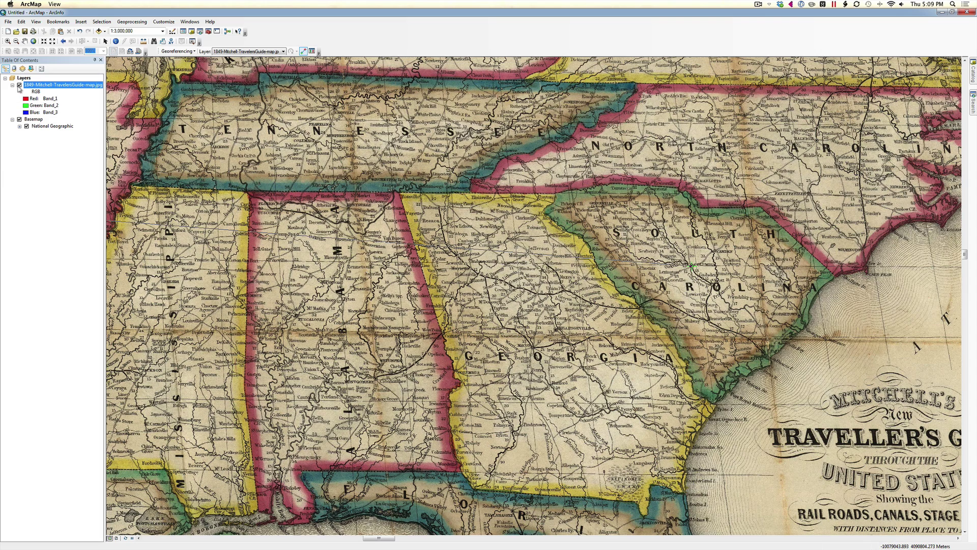
left_click(20, 85)
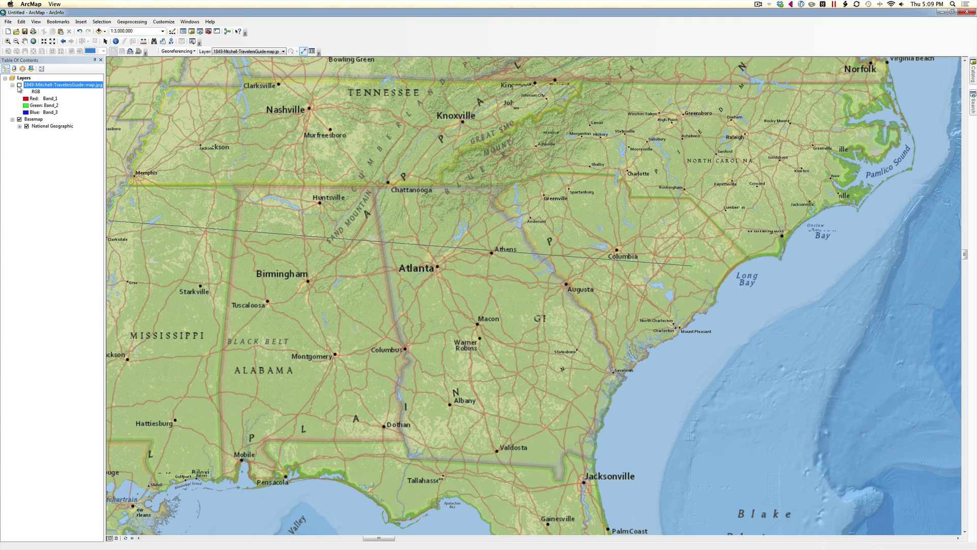
left_click(615, 250)
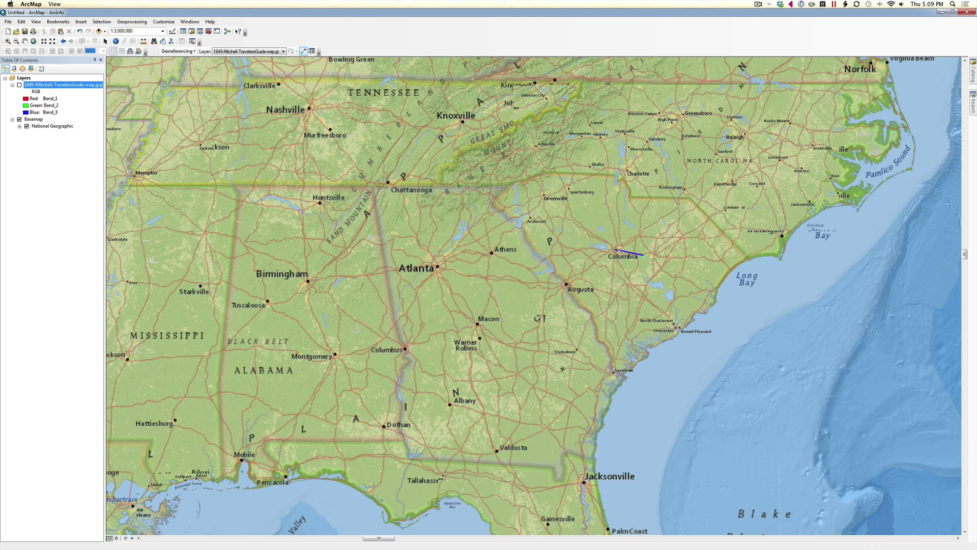
left_click(20, 86)
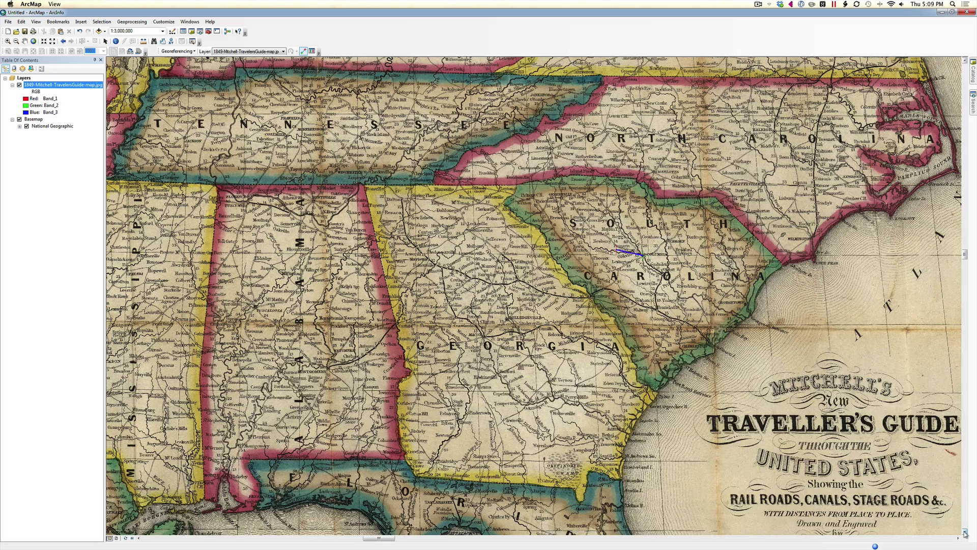
Add a control point linking New Orleans on the scanned map to New Orleans on the basemap, and show the scanned layer again.
left_click(964, 531)
left_click(964, 531)
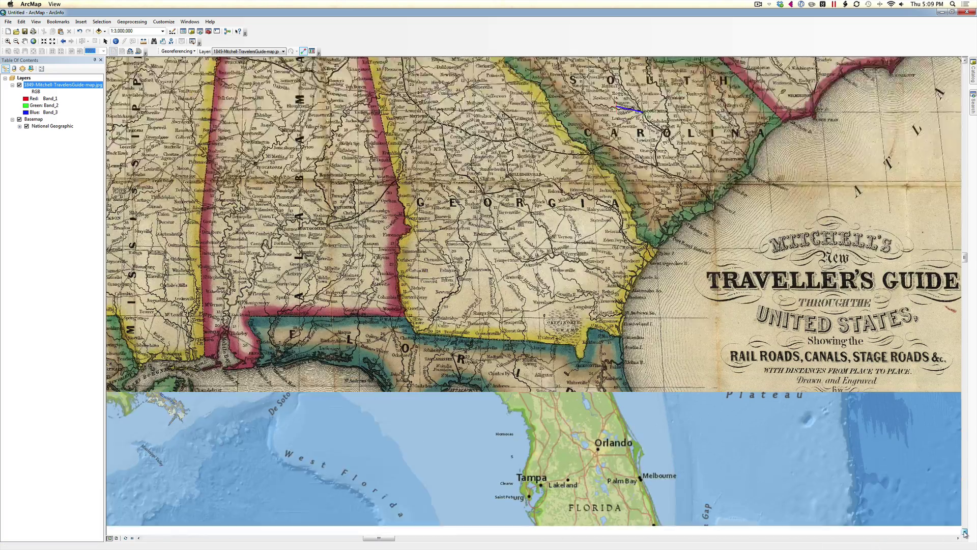
left_click(965, 531)
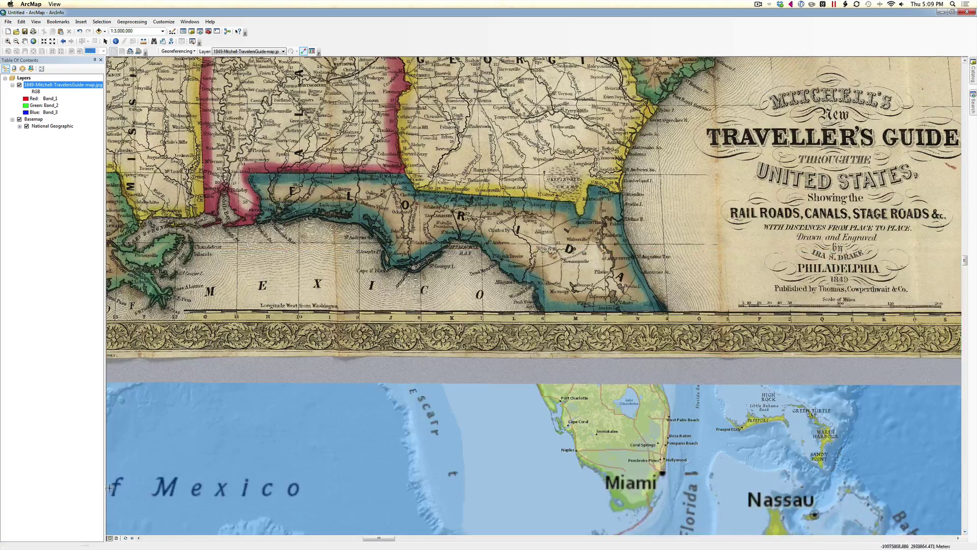
left_click(140, 538)
left_click(141, 538)
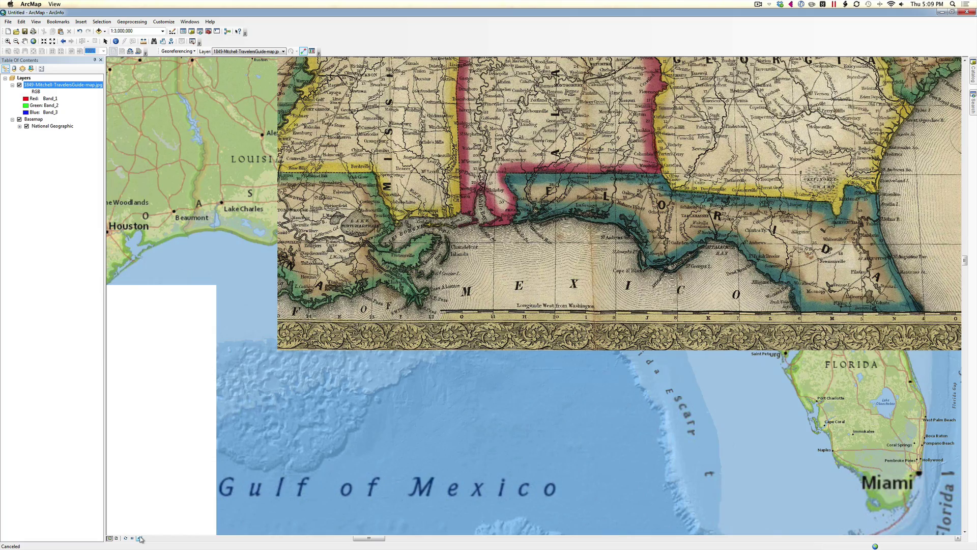
left_click(140, 538)
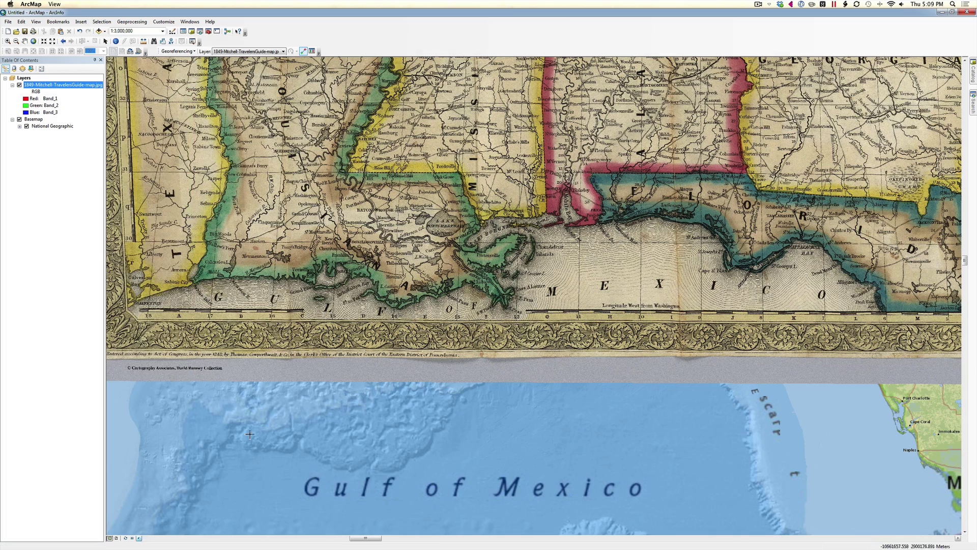
left_click(449, 242)
left_click(20, 85)
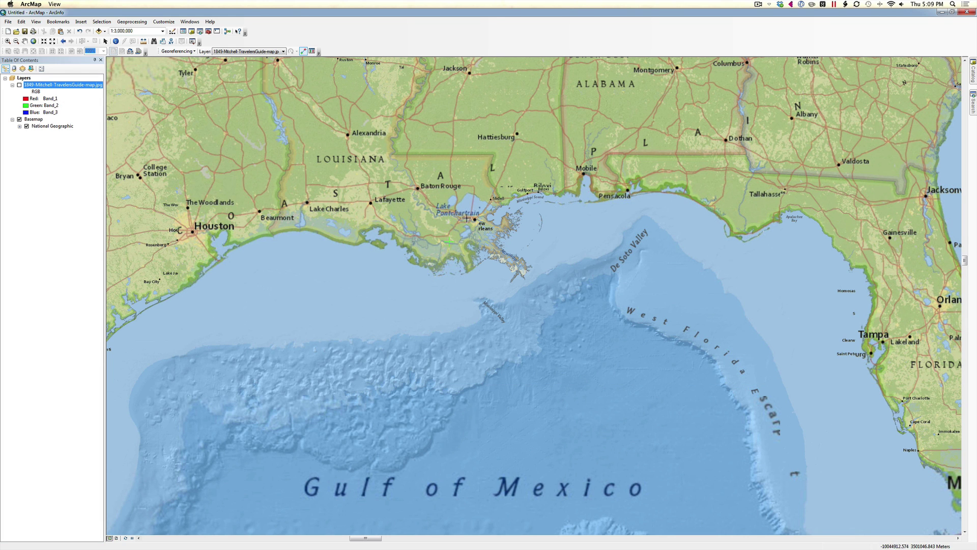
left_click(475, 220)
left_click(19, 85)
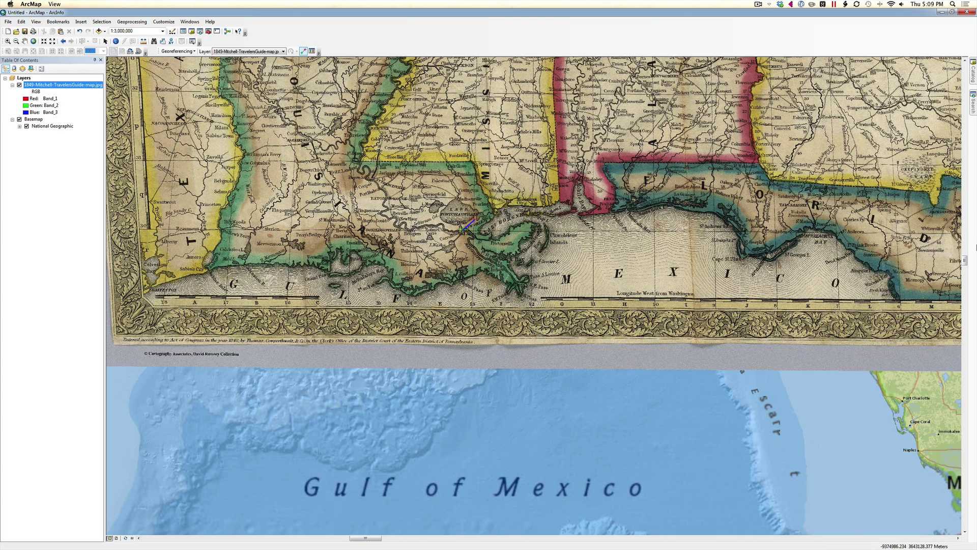
Add a control point linking Chicago on the scanned map to Chicago on the basemap, hiding the scanned layer to place the target.
left_click(965, 60)
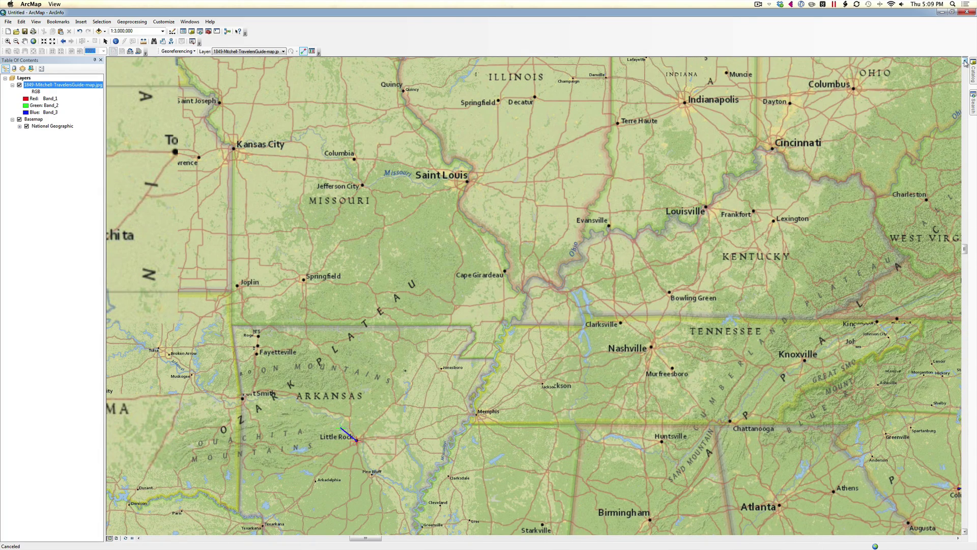
left_click(965, 61)
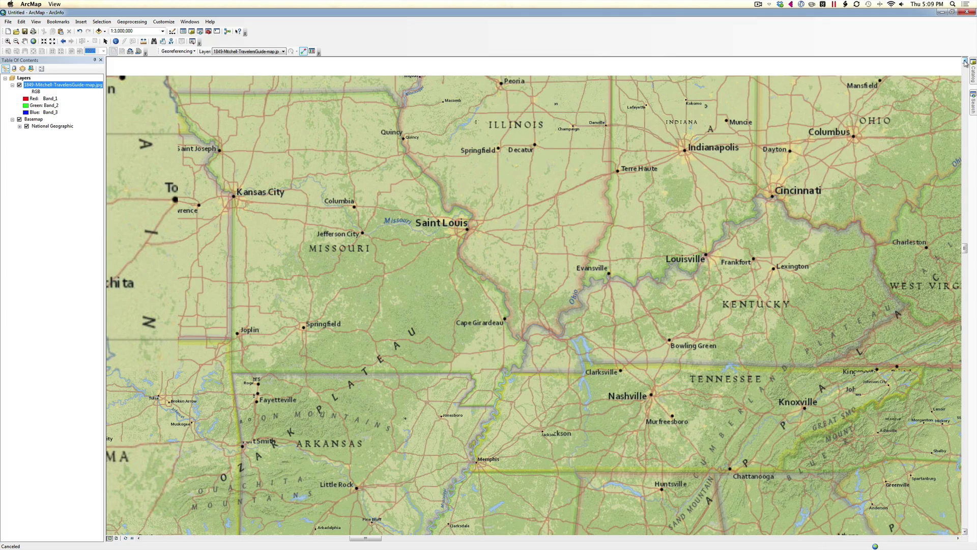
left_click(965, 61)
left_click(965, 61)
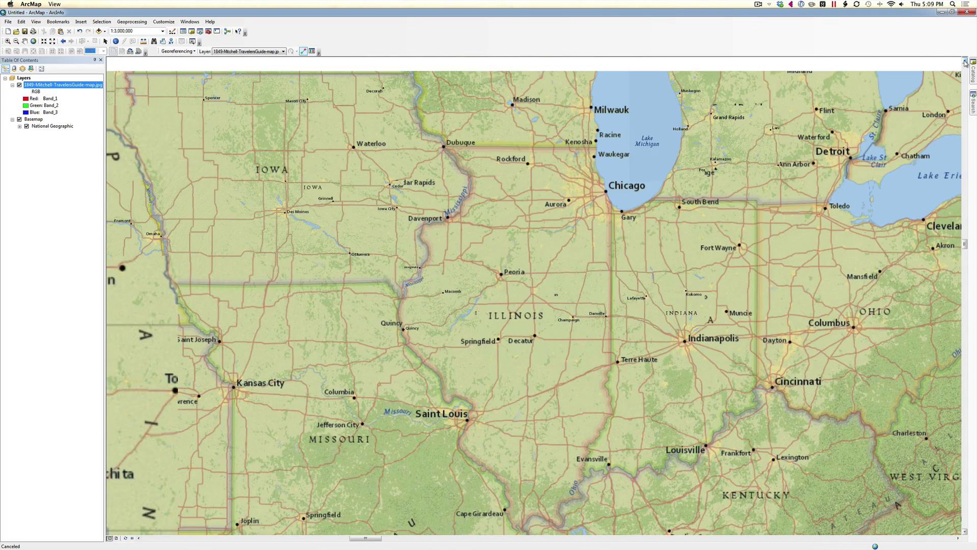
left_click(965, 60)
left_click(965, 60)
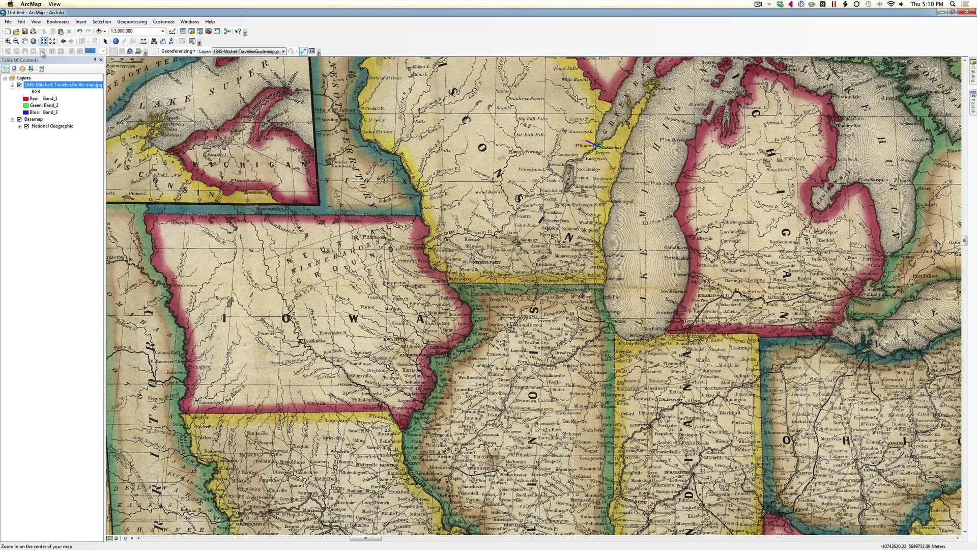
left_click(20, 85)
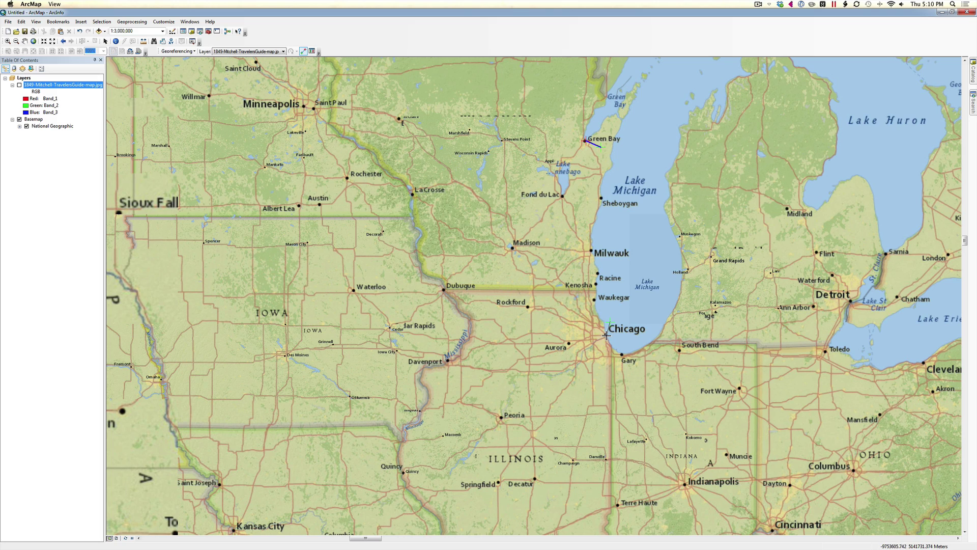
left_click(606, 334)
Show the scanned layer and add a control point linking Detroit on it to Detroit on the basemap with the scan hidden.
left_click(958, 538)
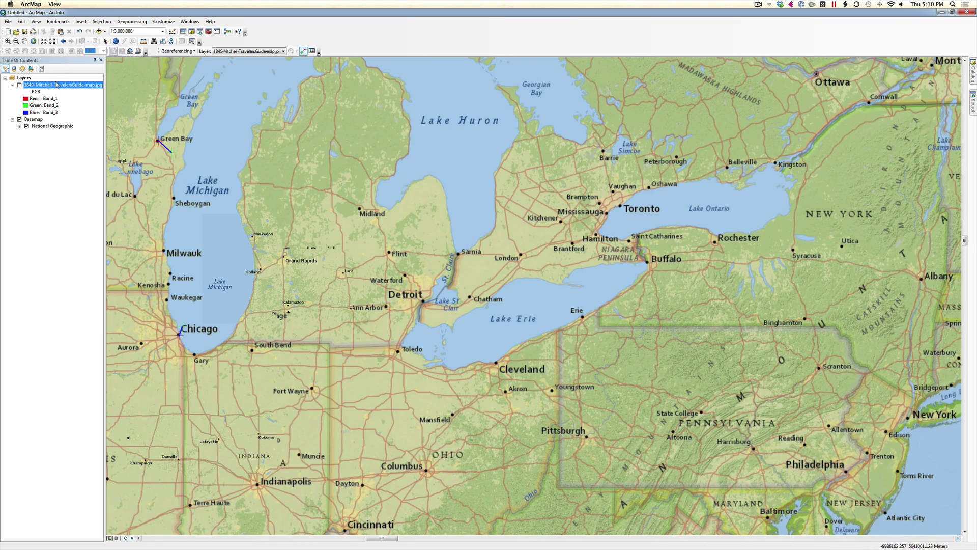
left_click(20, 86)
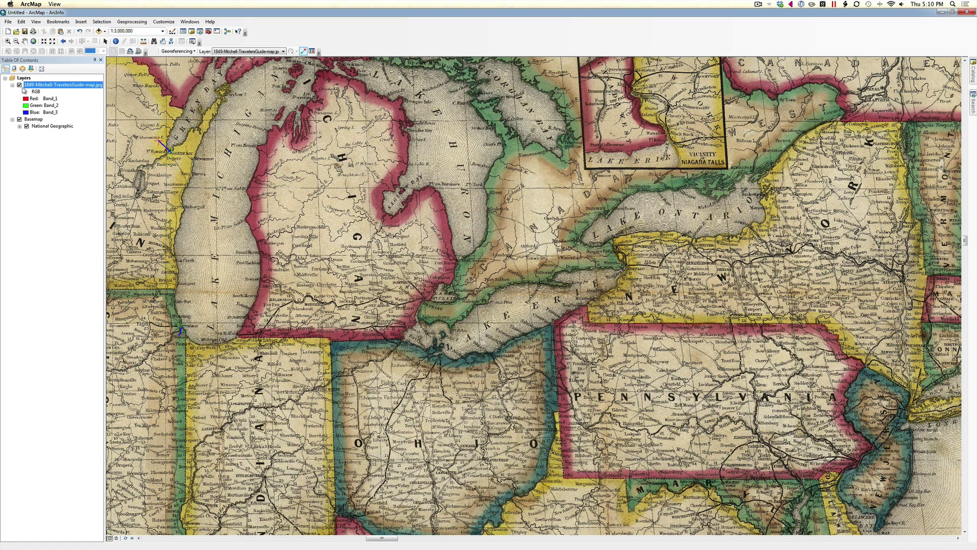
left_click(424, 299)
left_click(19, 85)
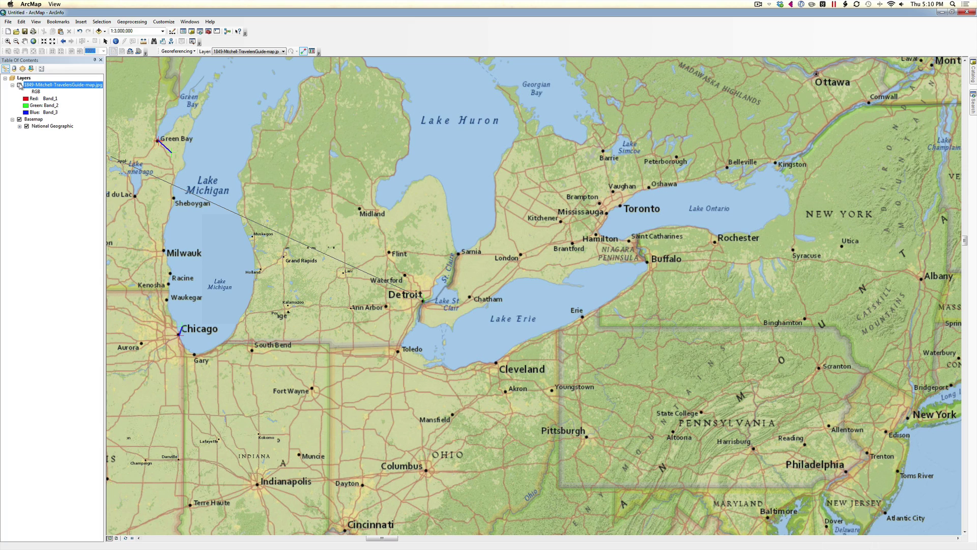
left_click(423, 300)
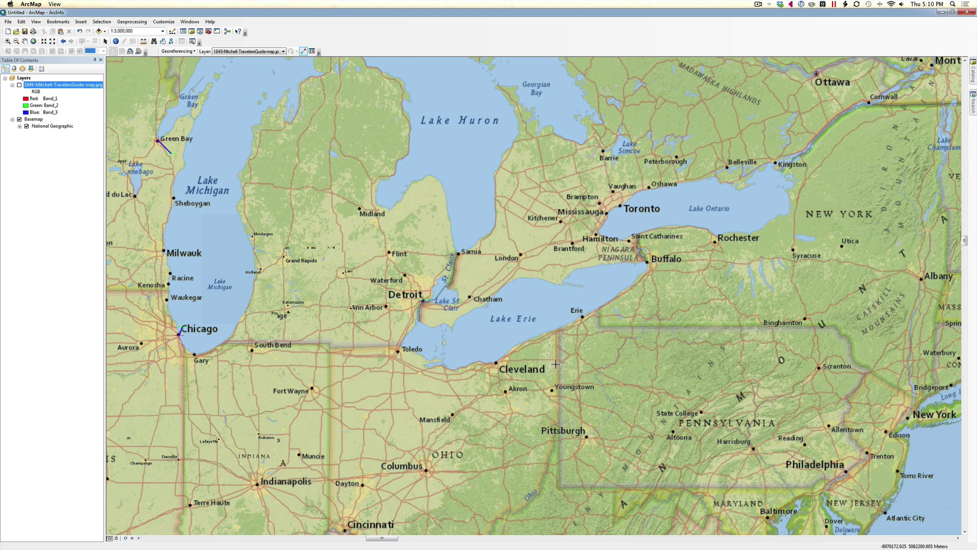
Add a control point linking Utica, New York on the scanned map to Utica on the basemap, toggling the scanned layer to compare locations.
left_click(958, 537)
left_click(958, 538)
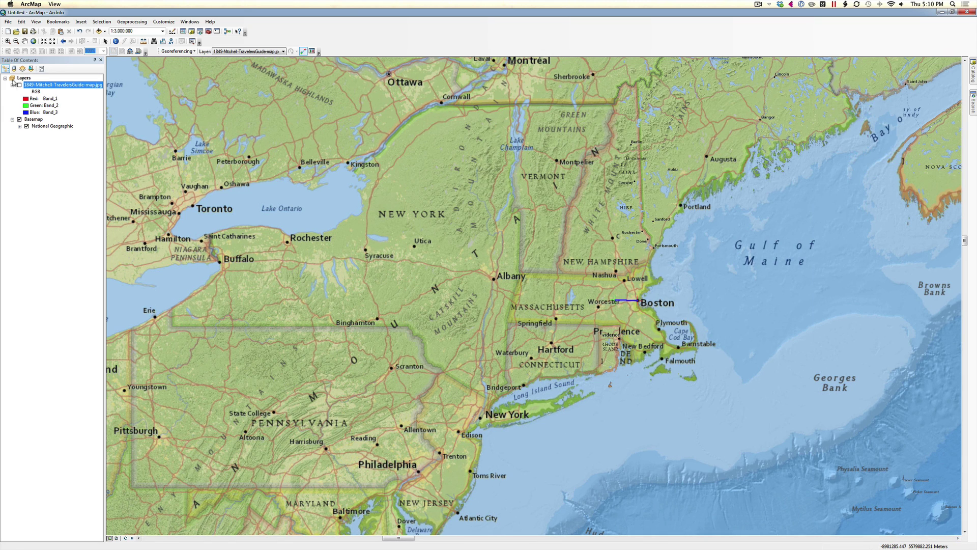
left_click(19, 85)
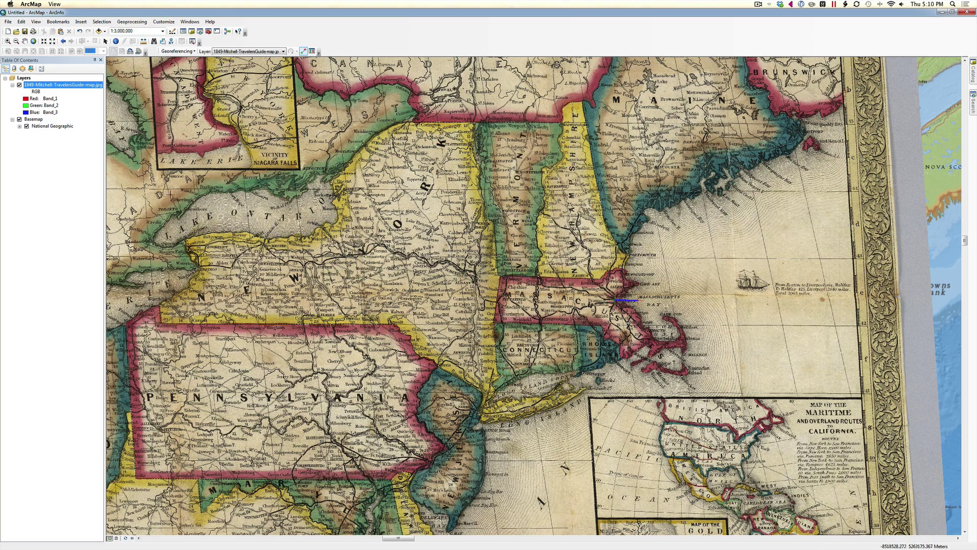
left_click(20, 85)
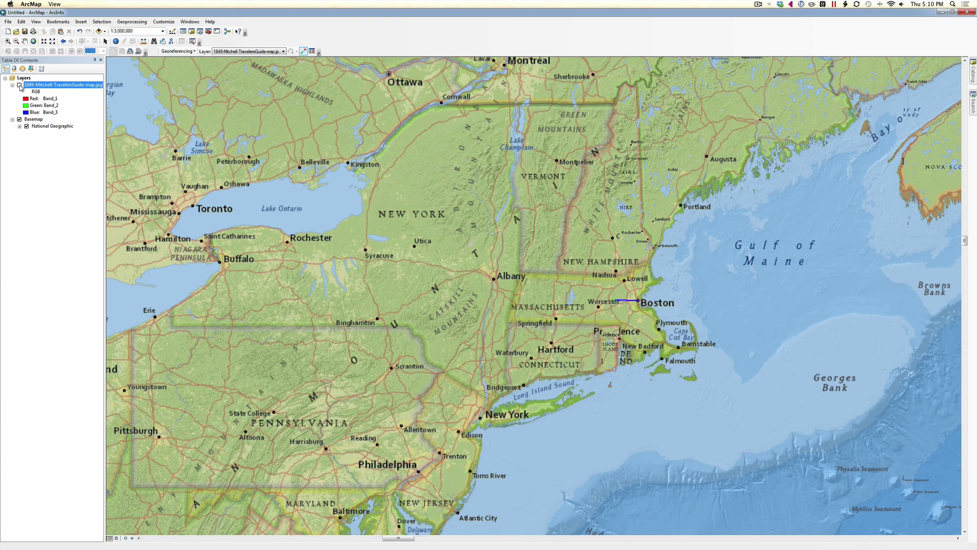
left_click(20, 85)
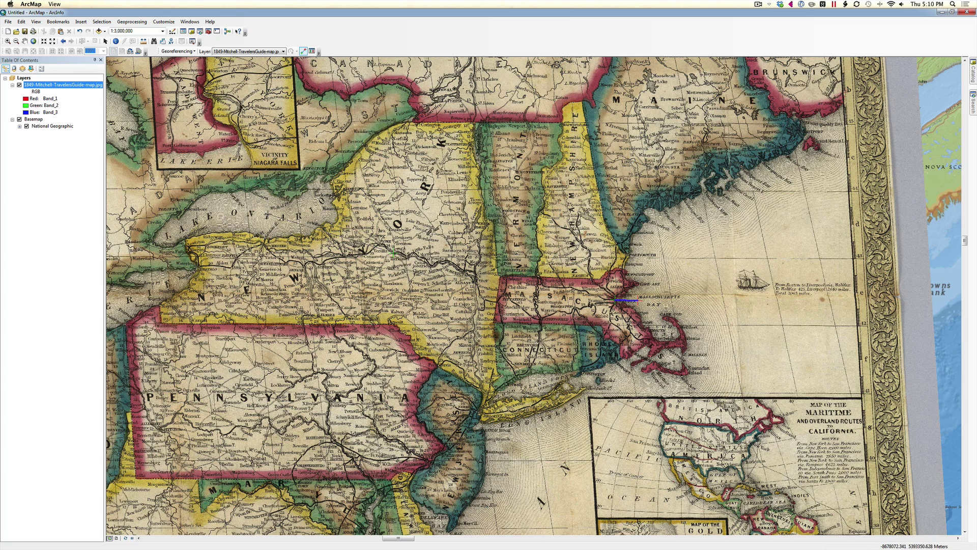
left_click(19, 85)
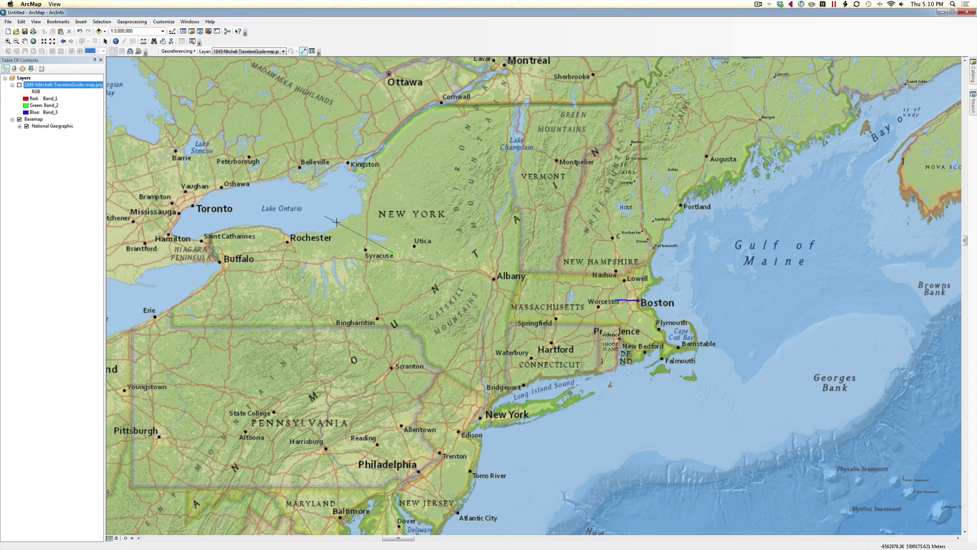
left_click(414, 247)
left_click(20, 86)
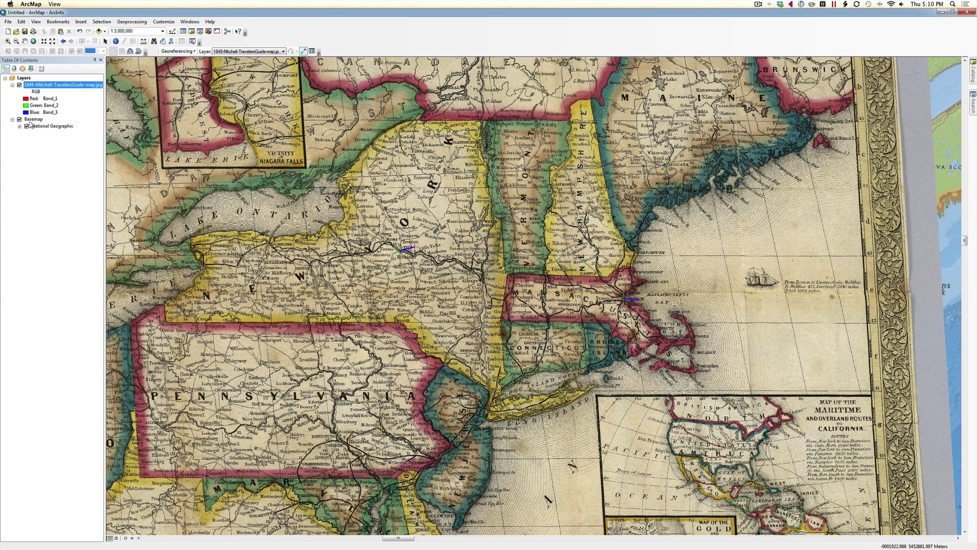
Add a control point linking Augusta, Maine on the scanned map to Augusta on the basemap, and show the scanned layer again.
left_click(20, 85)
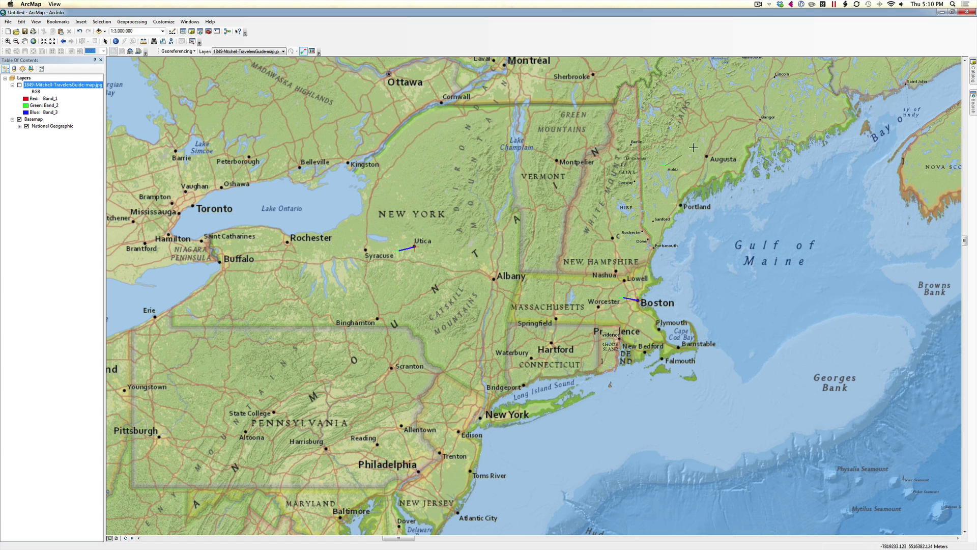
left_click(707, 156)
left_click(19, 85)
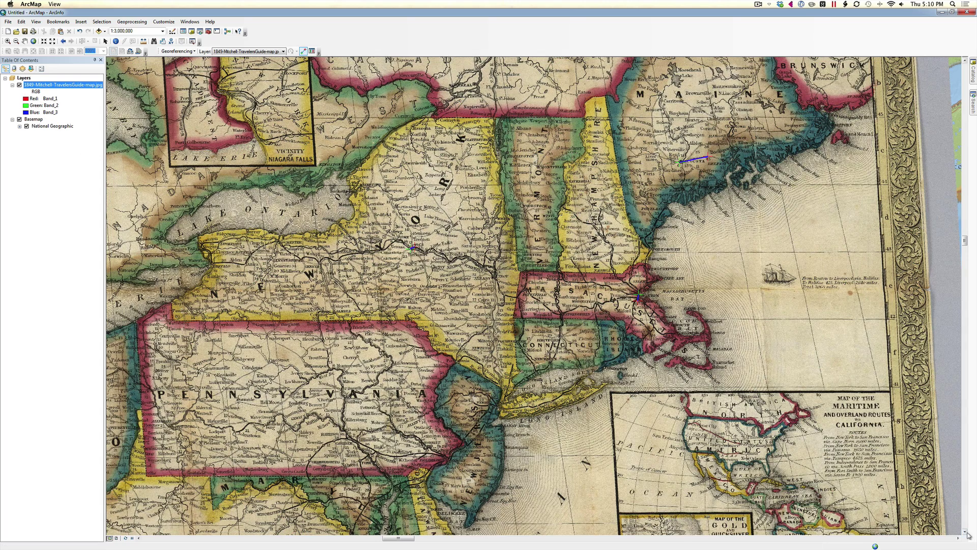
Add a control point linking Dover, Delaware on the scanned map to Dover on the basemap, hiding the scan to place the target.
left_click(965, 531)
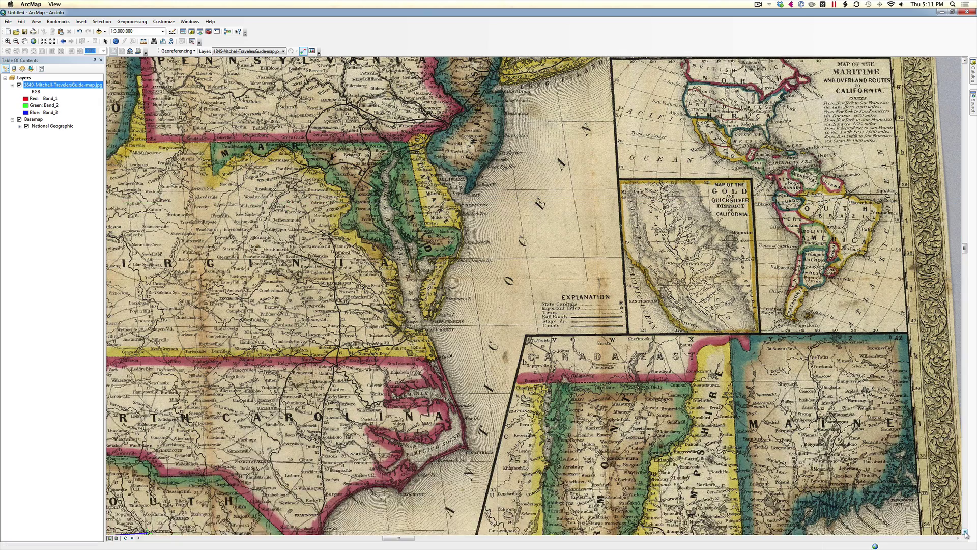
left_click(965, 531)
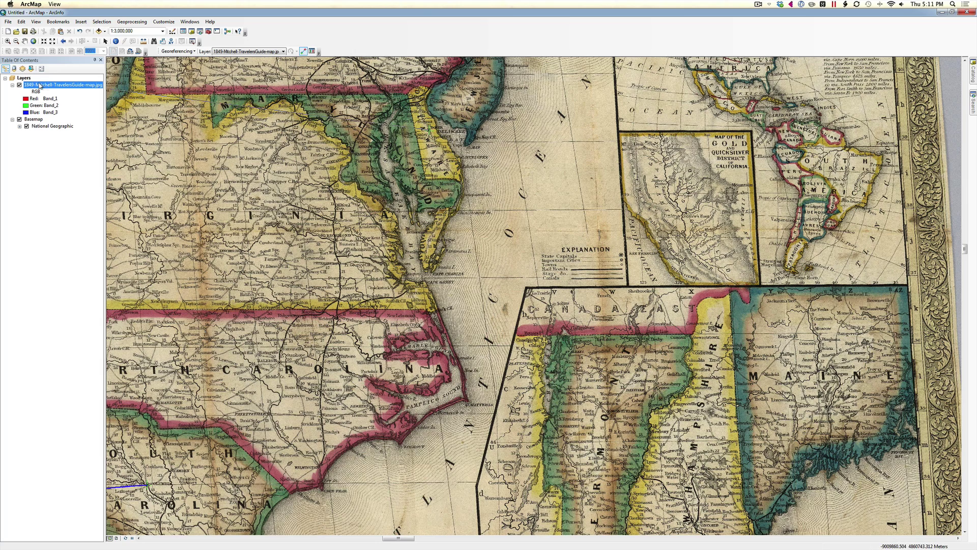
left_click(20, 86)
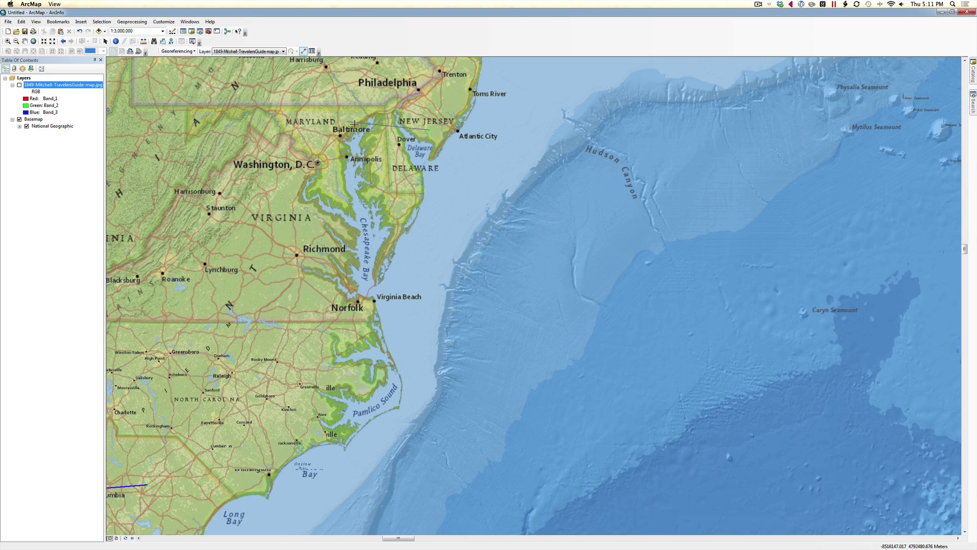
left_click(397, 144)
Add a control point linking Charleston in western Virginia on the scanned map to Charleston, West Virginia on the basemap, toggling the scanned layer.
left_click_drag(407, 539, 399, 541)
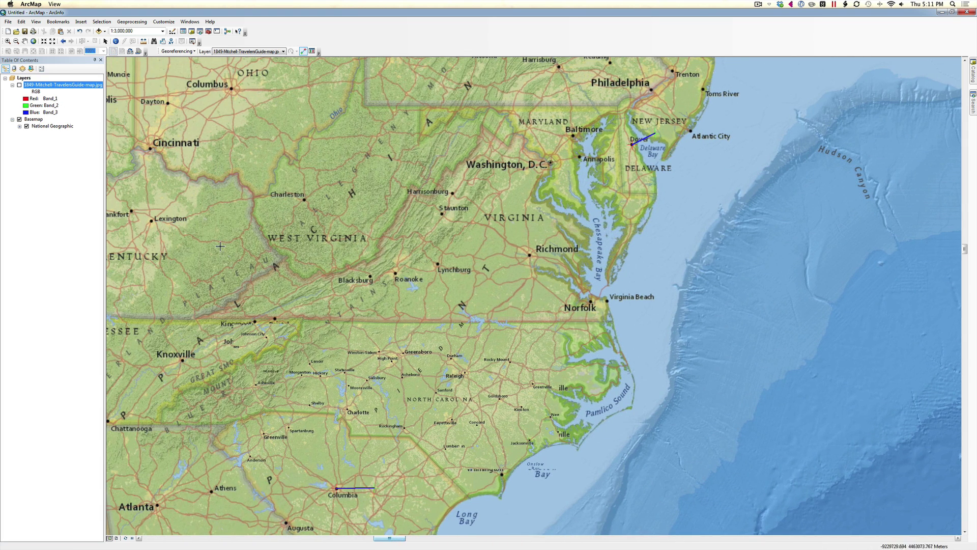
left_click(19, 85)
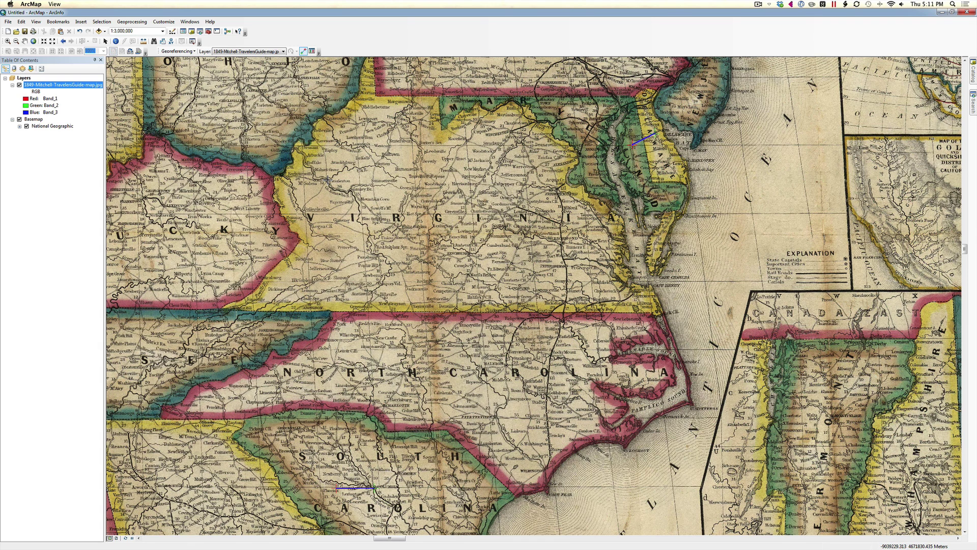
left_click(329, 179)
left_click(19, 85)
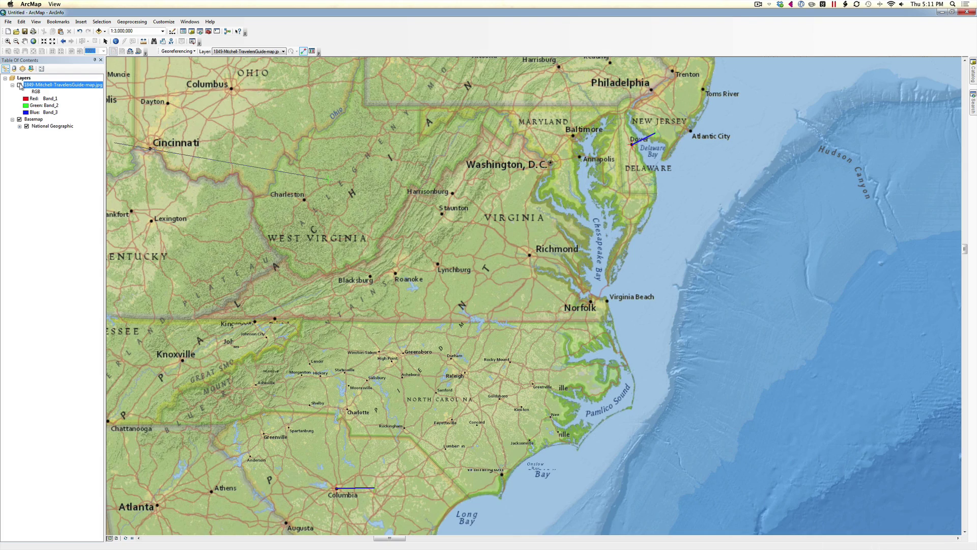
left_click(304, 200)
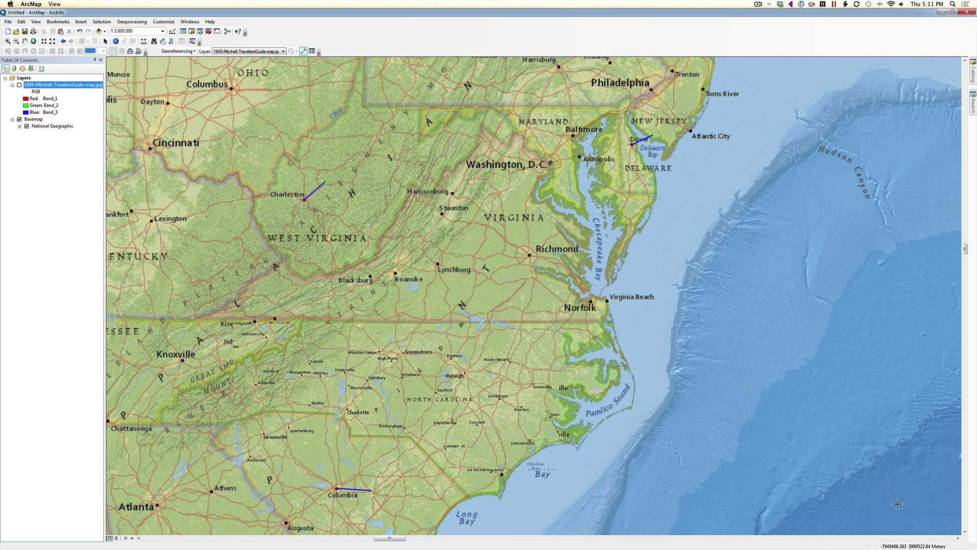
Add a control point linking Louisville, Kentucky on the scanned map to Louisville on the basemap, and show the scanned layer again.
left_click(965, 533)
left_click(965, 532)
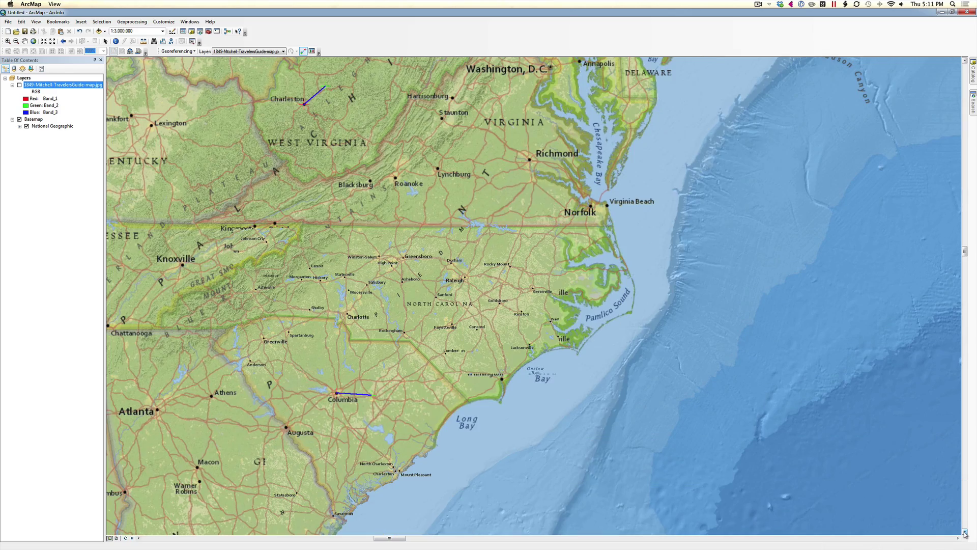
left_click(139, 538)
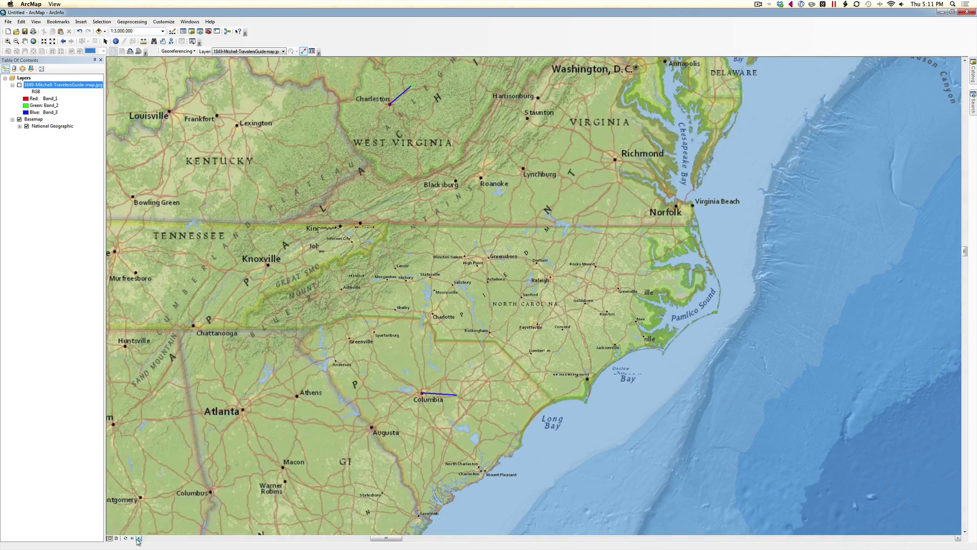
left_click(138, 538)
left_click(138, 538)
left_click(138, 538)
left_click(138, 538)
left_click(139, 538)
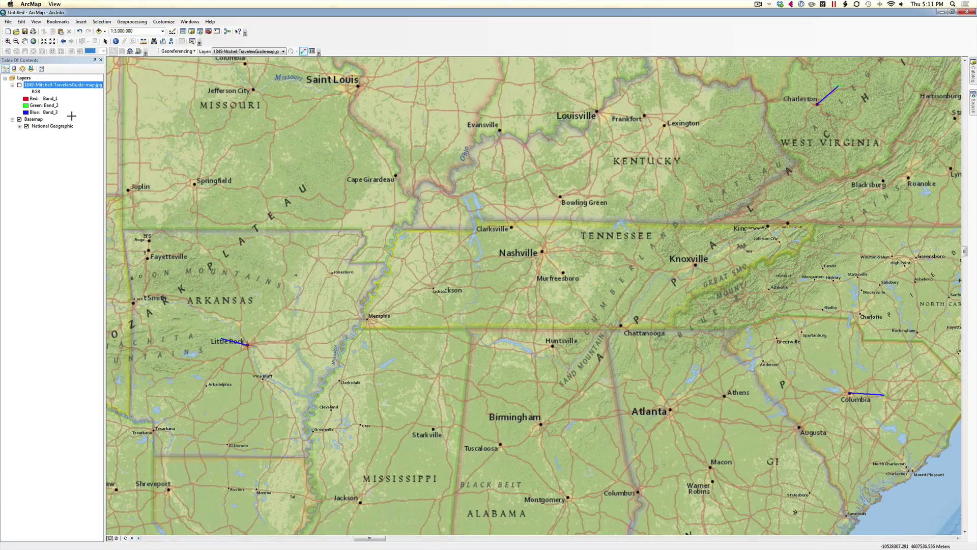
left_click(20, 85)
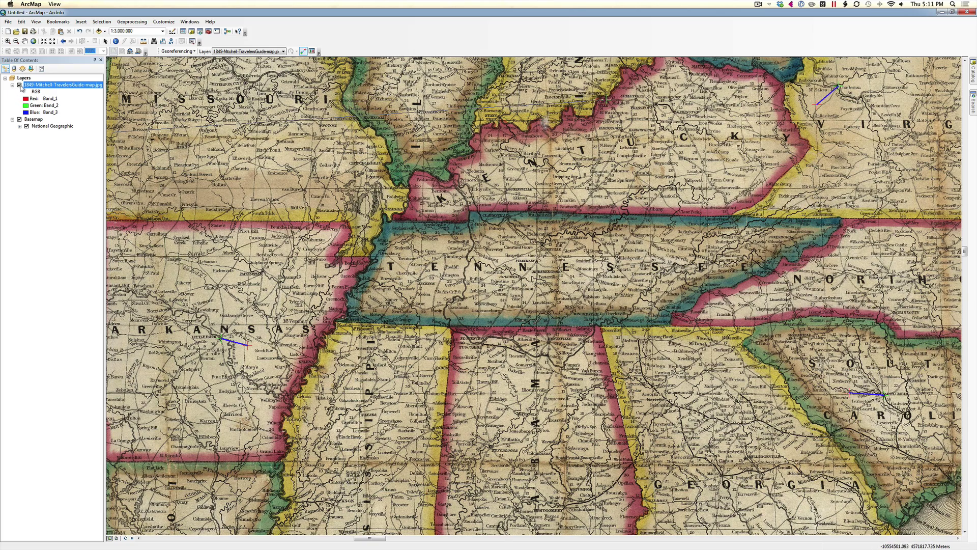
left_click(20, 86)
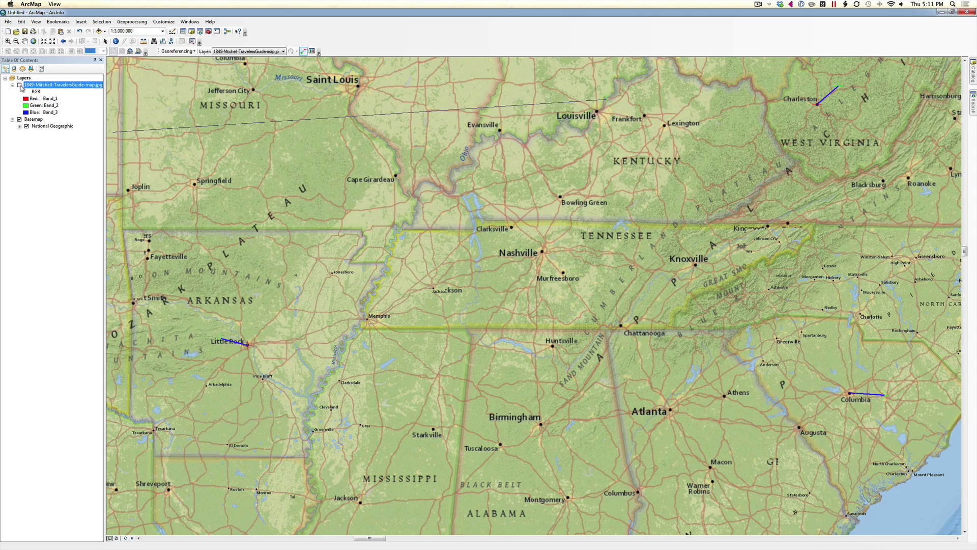
left_click(598, 111)
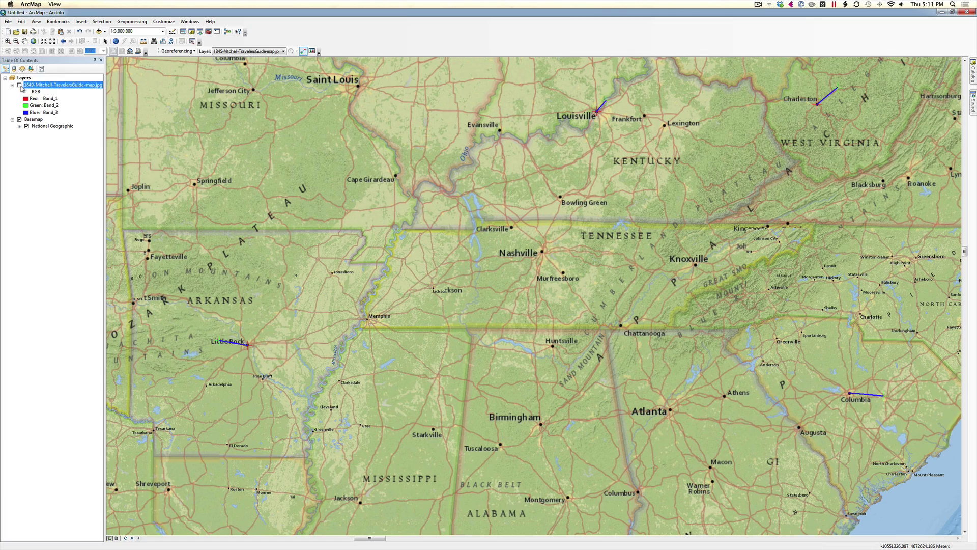
left_click(20, 85)
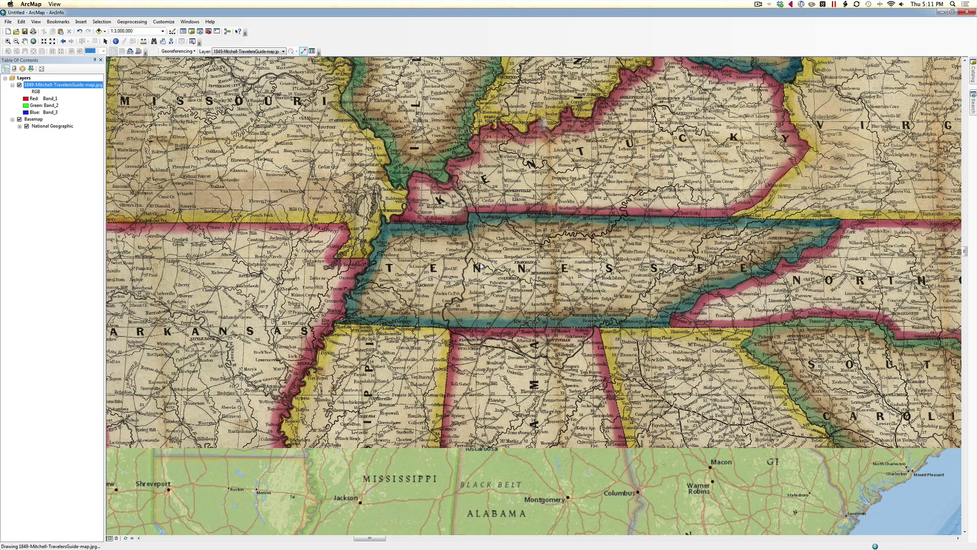
Try the 2nd Order Polynomial and 3rd Order Polynomial transformations on the scanned map.
scroll(480, 264, "up", 1)
scroll(479, 264, "down", 3)
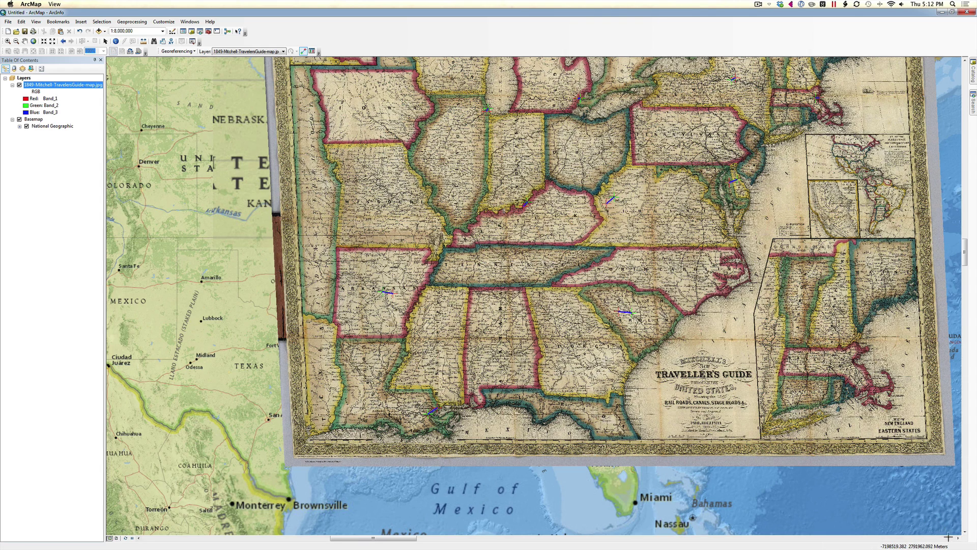
left_click(957, 539)
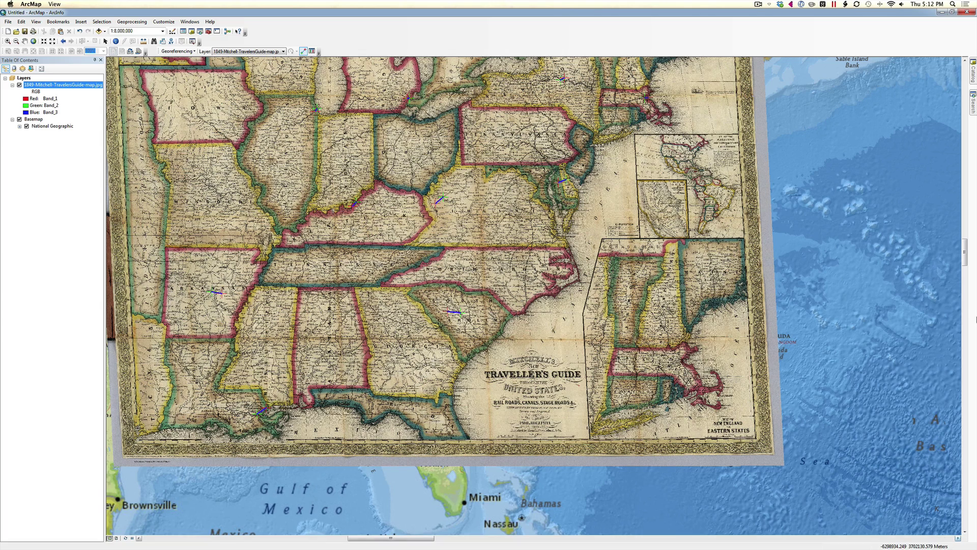
left_click_drag(966, 266, 966, 263)
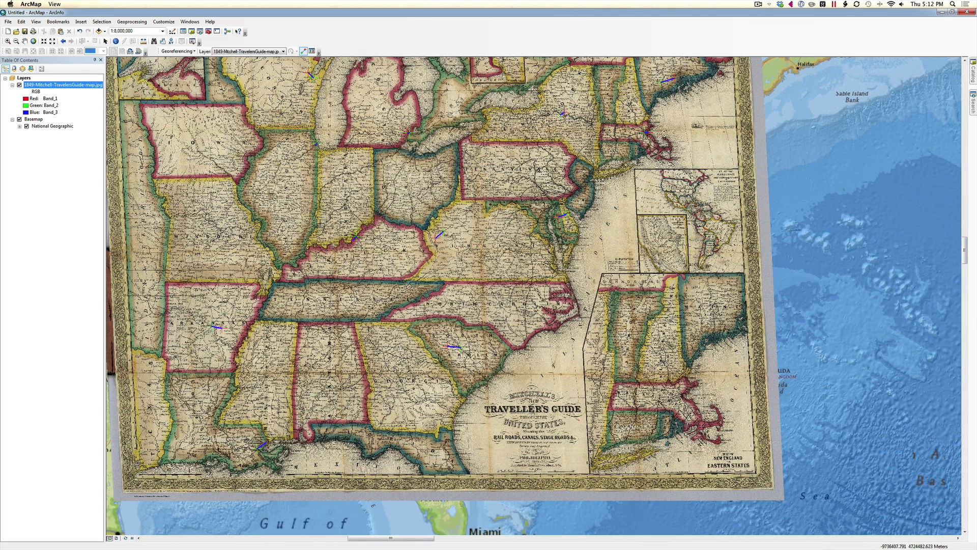
left_click(189, 52)
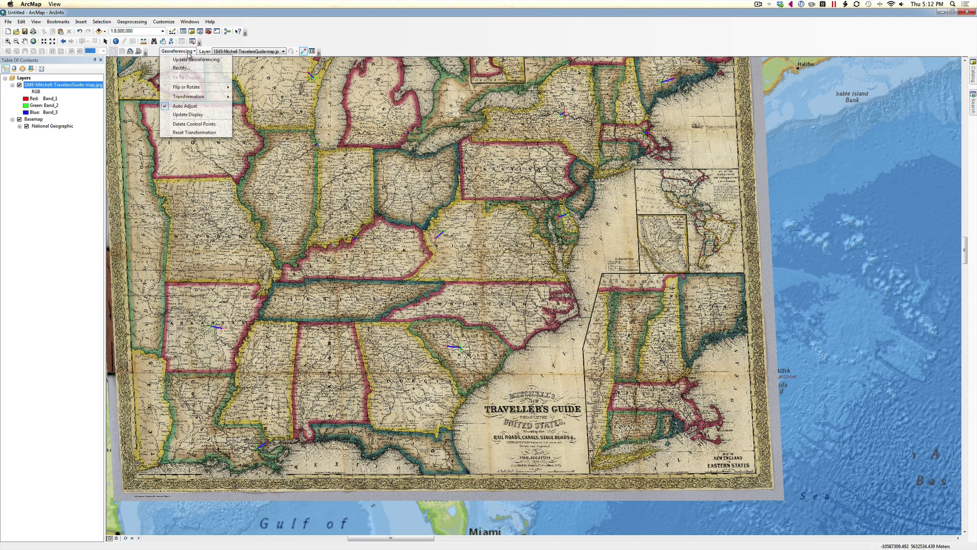
mouse_move(187, 98)
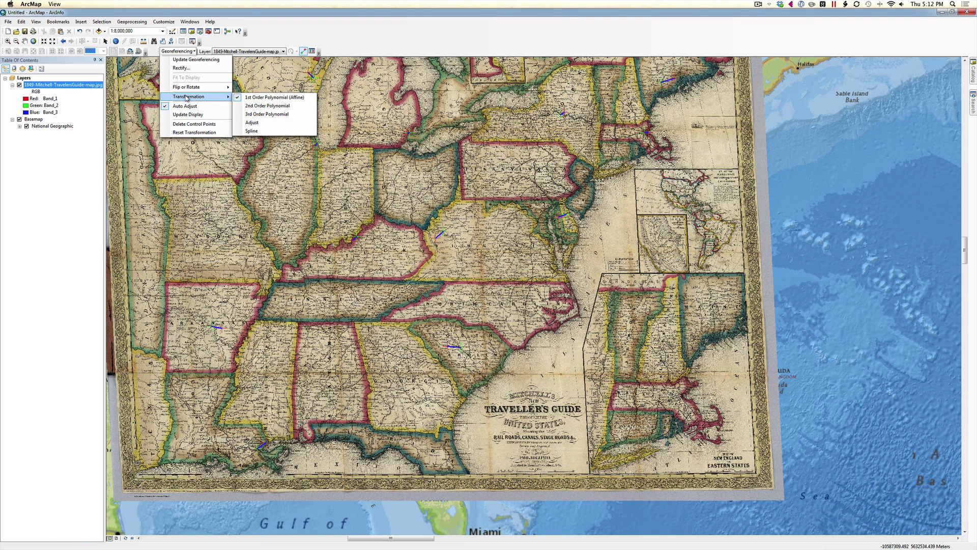
left_click(266, 105)
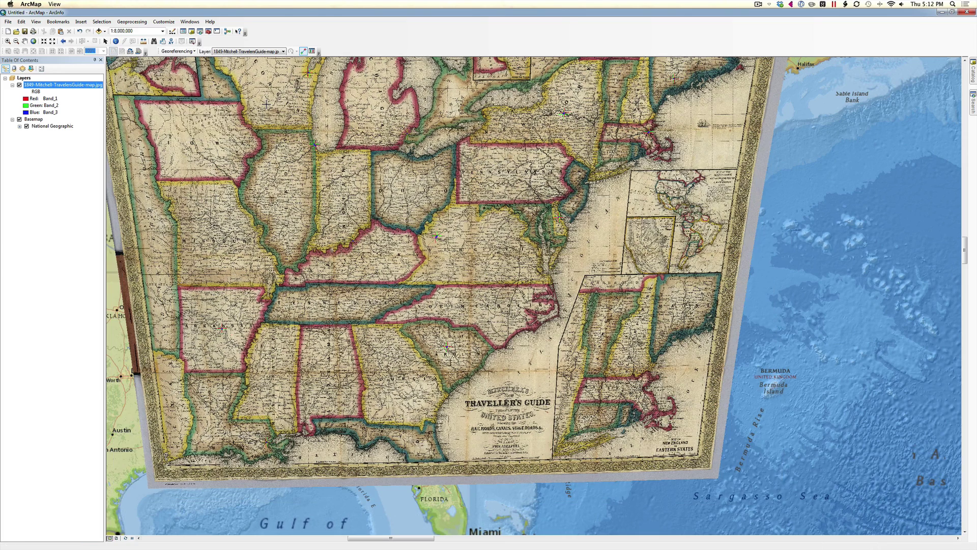
left_click(177, 51)
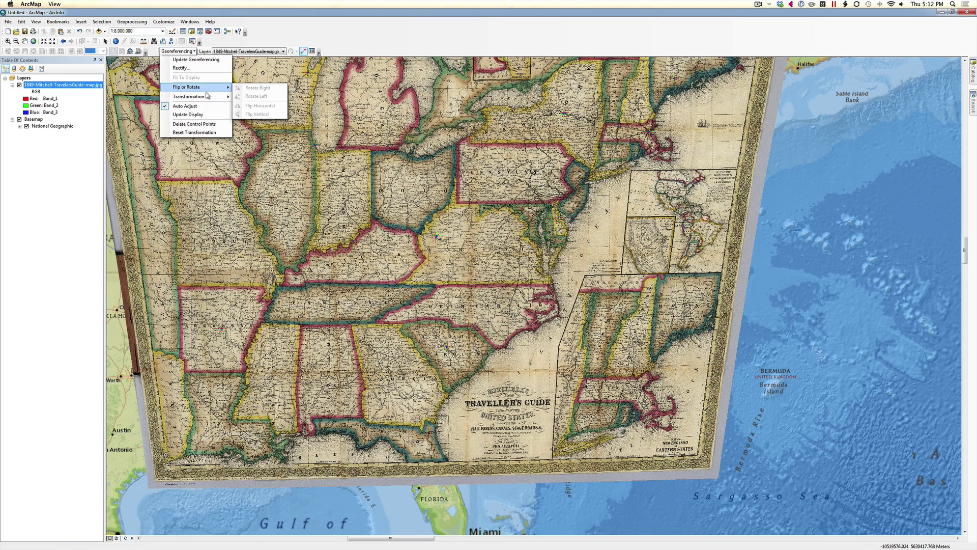
left_click(253, 114)
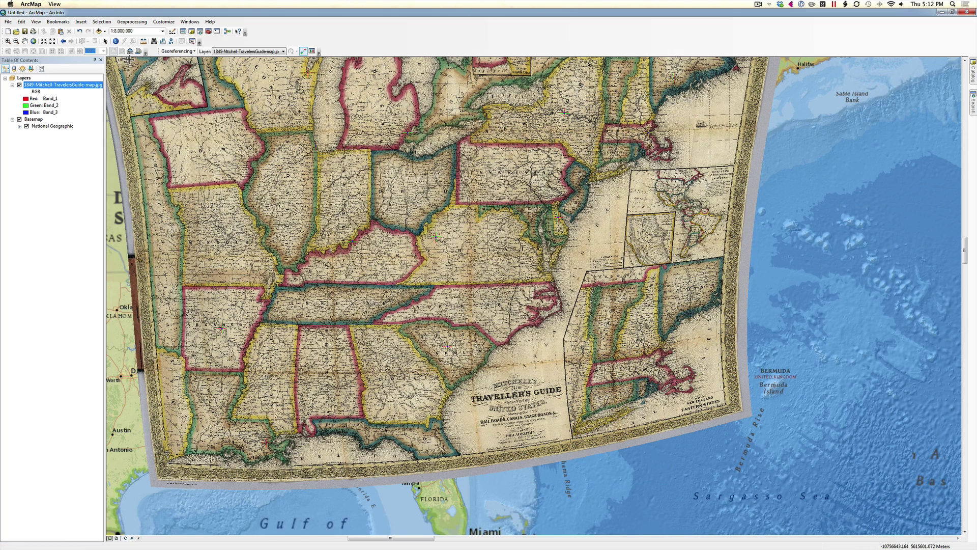
Apply the Spline transformation to the scanned map.
left_click(177, 51)
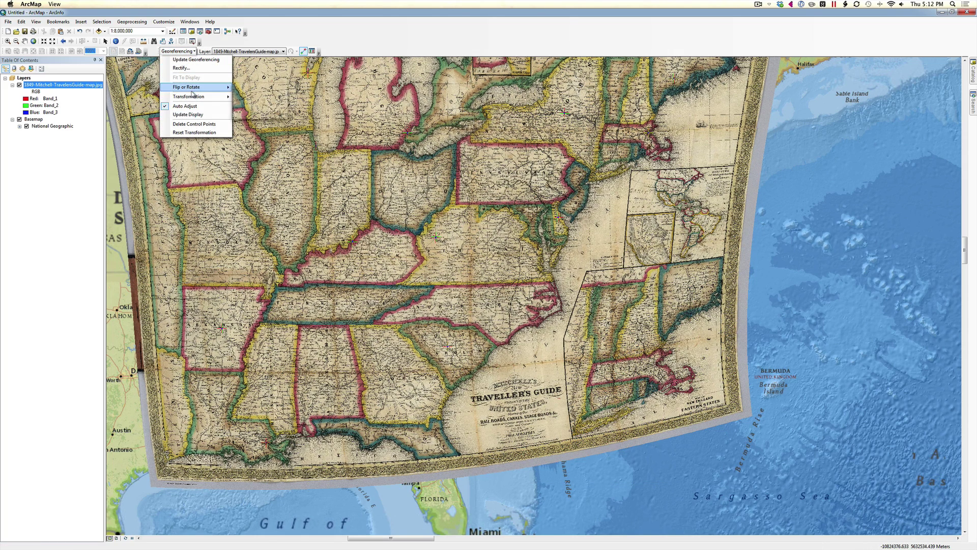
mouse_move(204, 97)
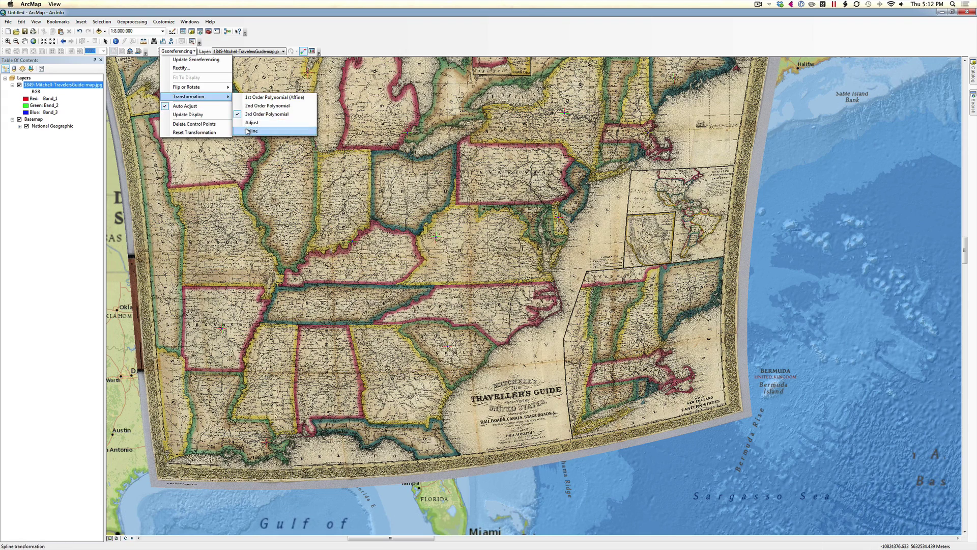
left_click(248, 131)
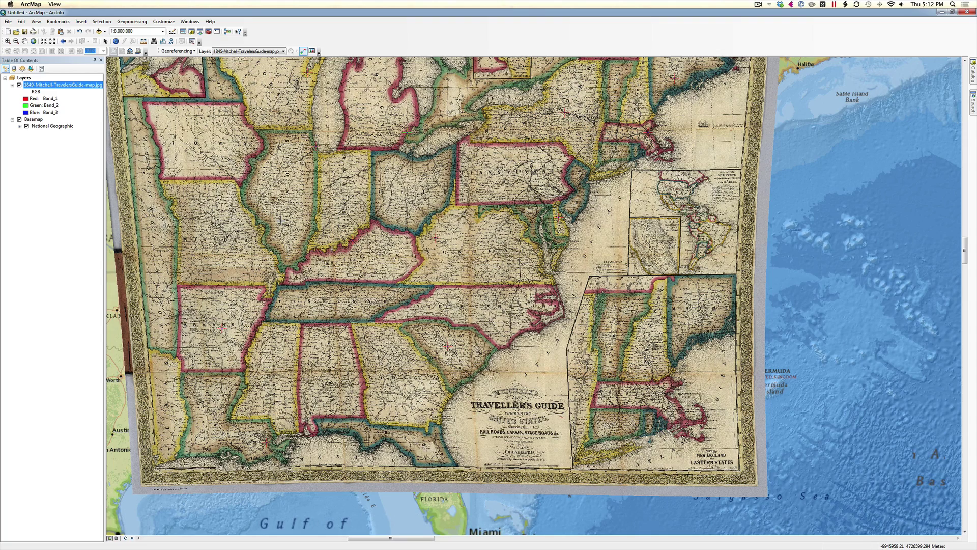
Set the scanned map layer's transparency to 50% to compare it with the basemap.
scroll(280, 221, "down", 2)
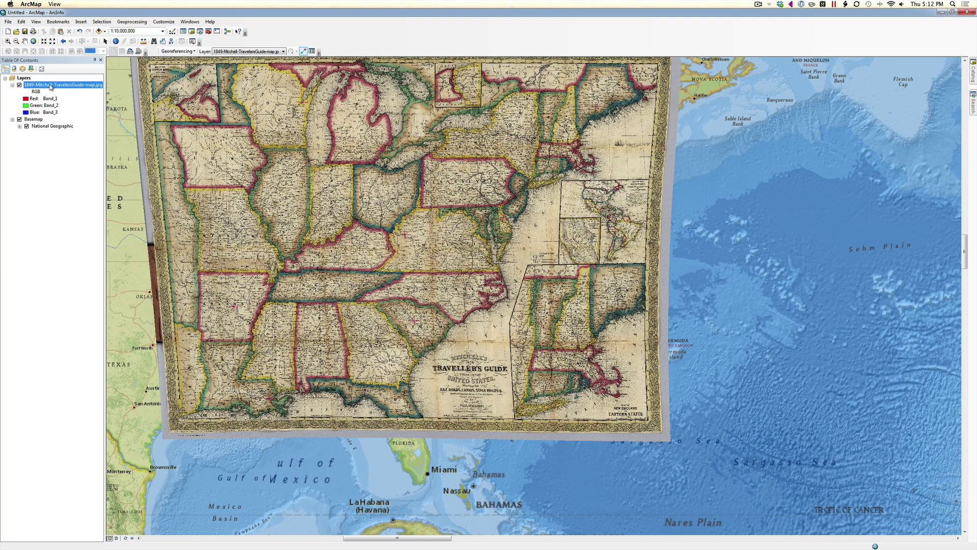
right_click(50, 85)
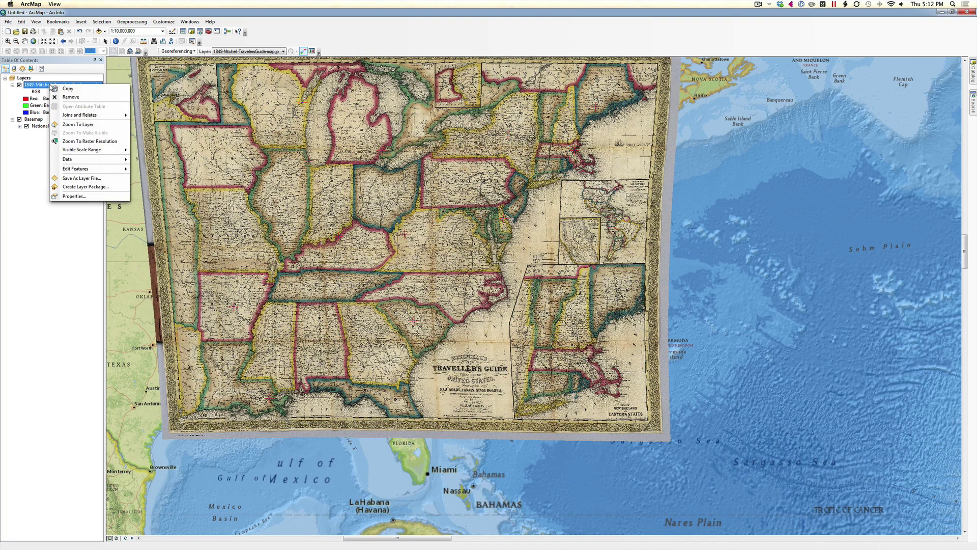
left_click(75, 196)
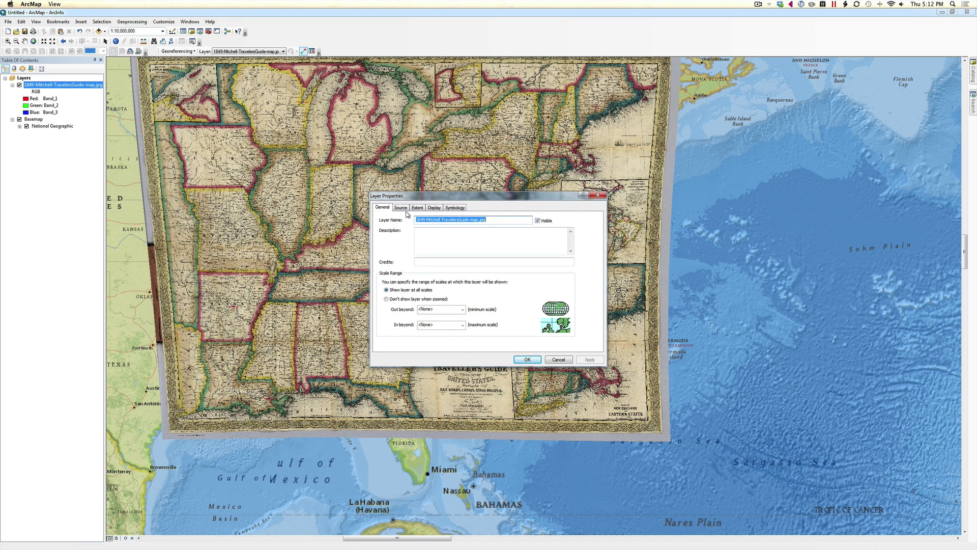
left_click(440, 208)
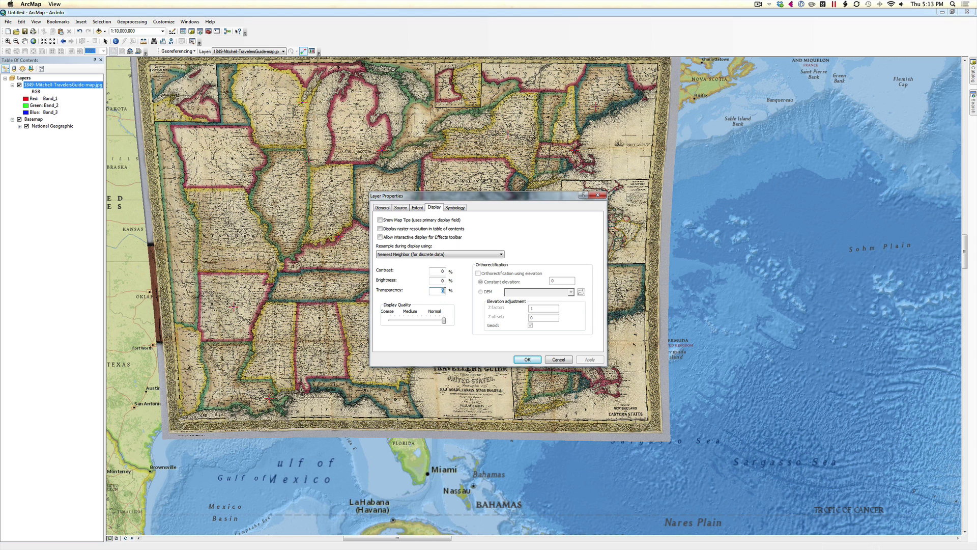
type("50")
left_click(537, 363)
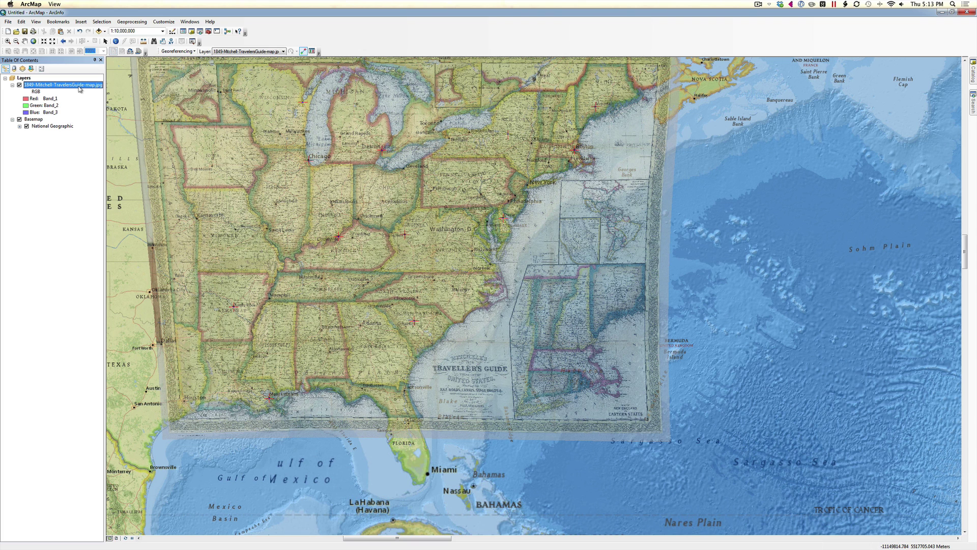
Make the scanned map layer fully opaque again.
right_click(80, 89)
left_click(96, 202)
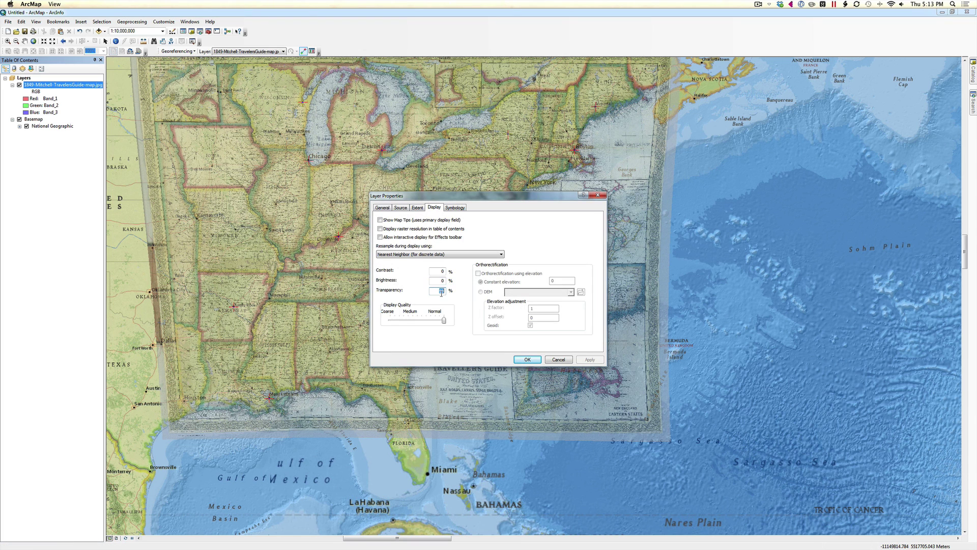
left_click(529, 359)
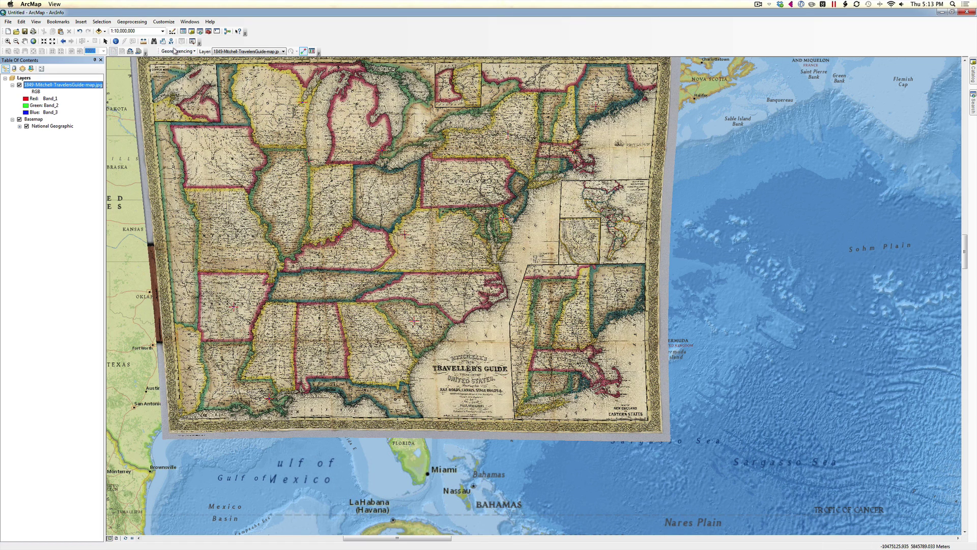
Rectify the scanned map to a new TIFF, with Z:\Dropbox\Teaching\Intro to DH\GIS-Lab as the output location, and save it.
left_click(194, 51)
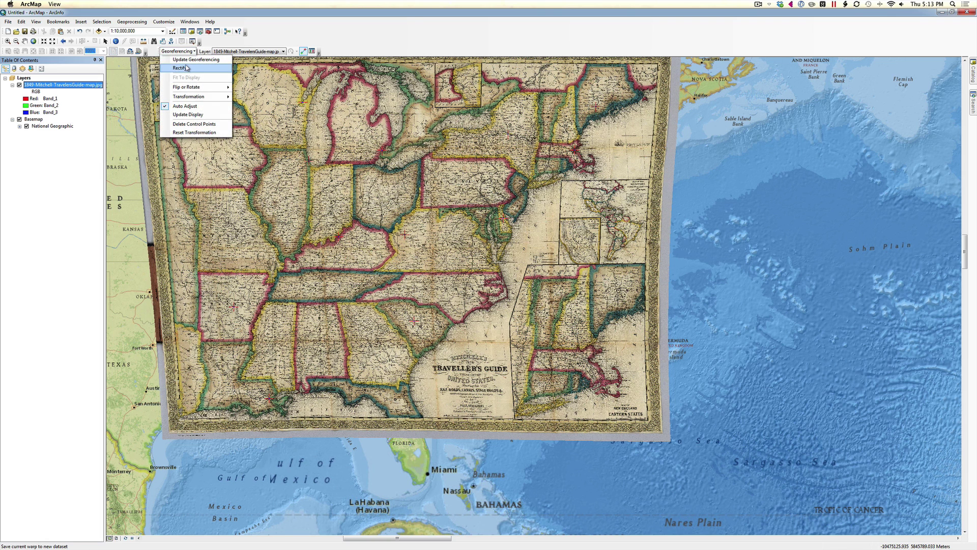
left_click(186, 67)
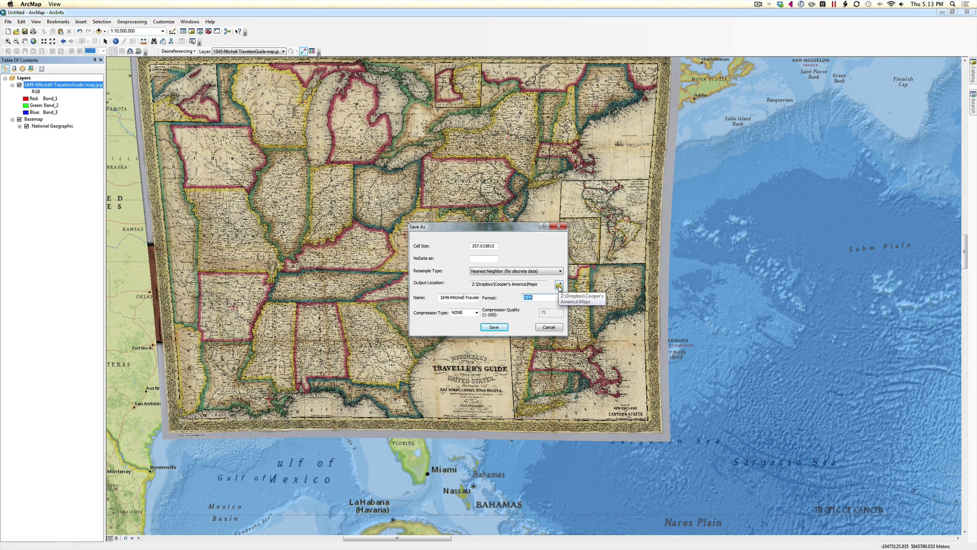
left_click(559, 284)
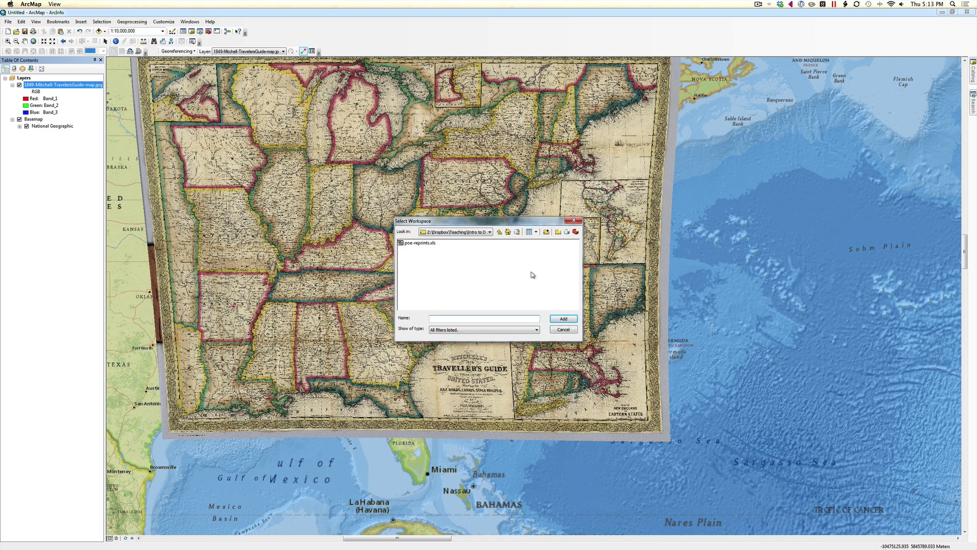
left_click(484, 233)
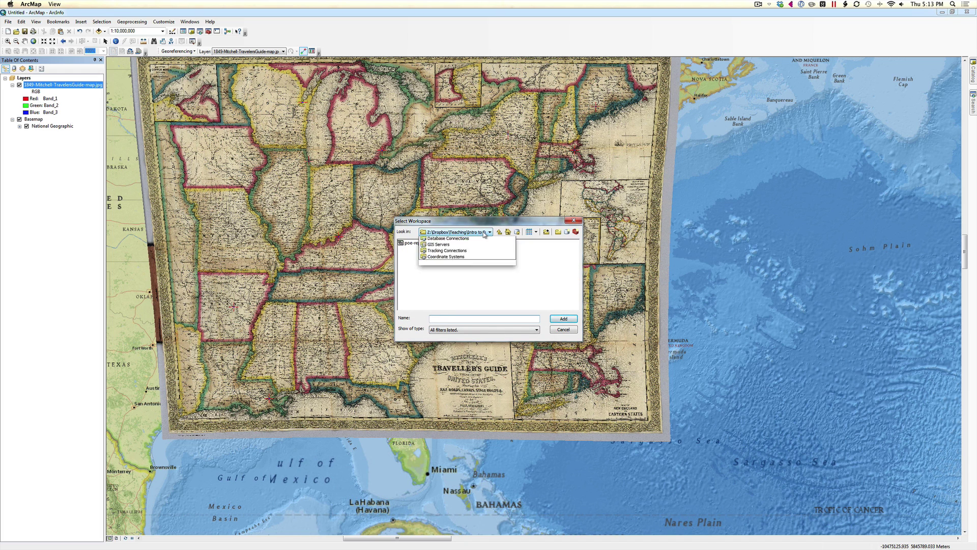
left_click(484, 234)
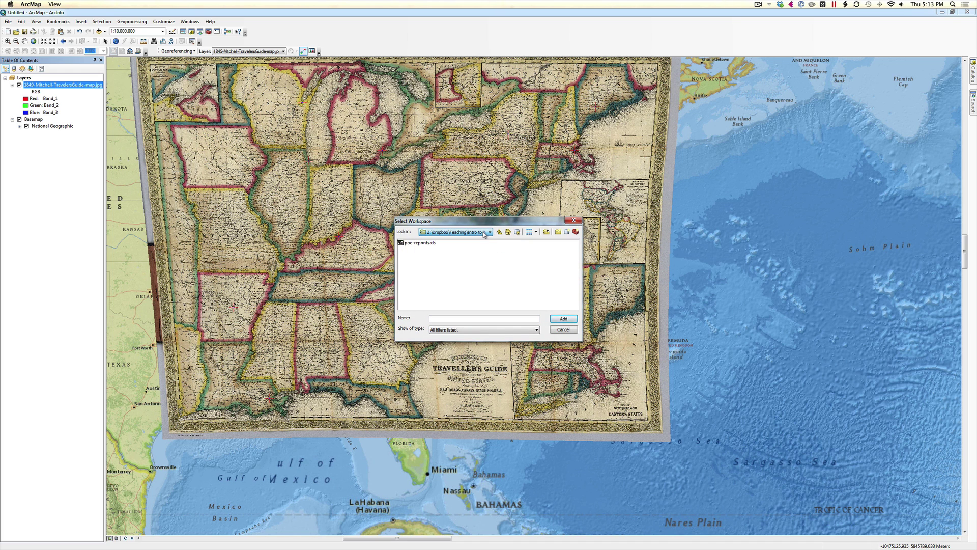
left_click(446, 319)
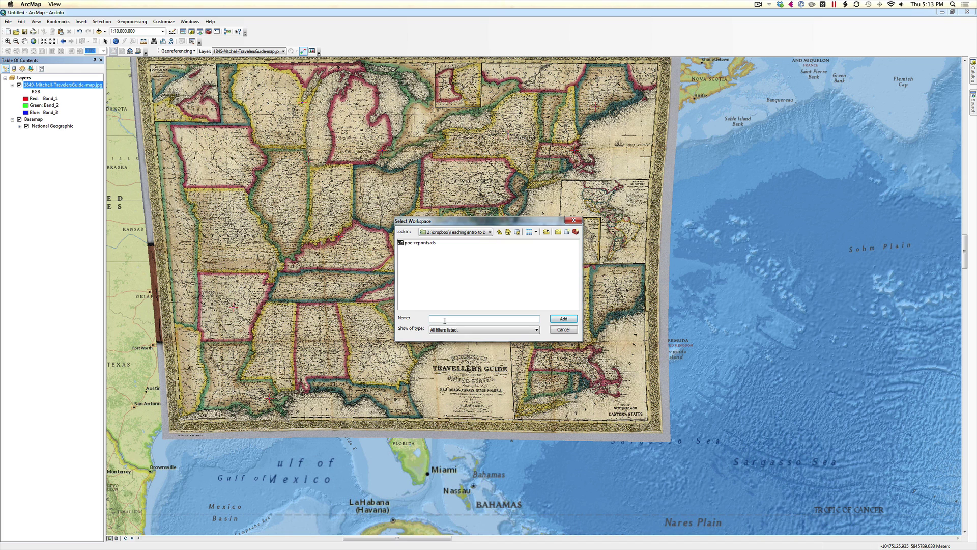
left_click(489, 232)
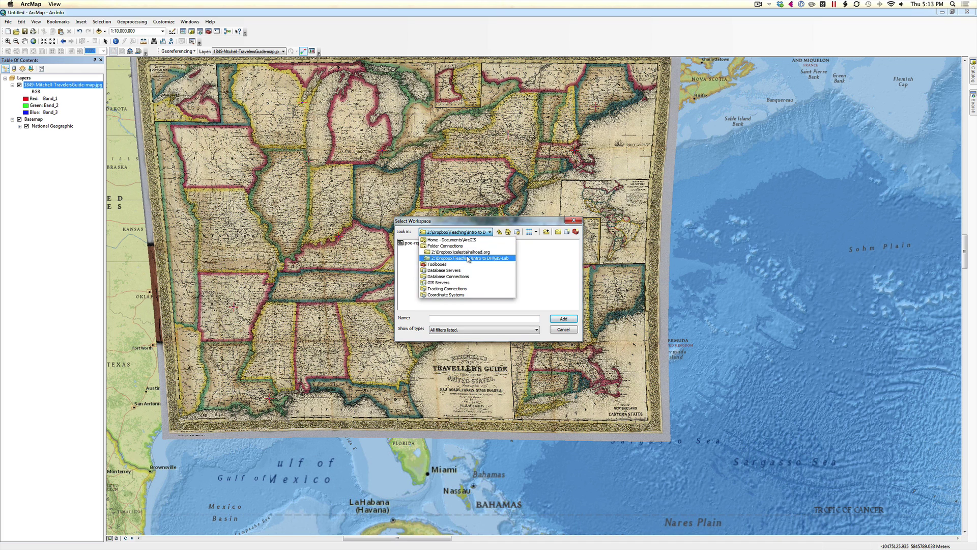
left_click(473, 256)
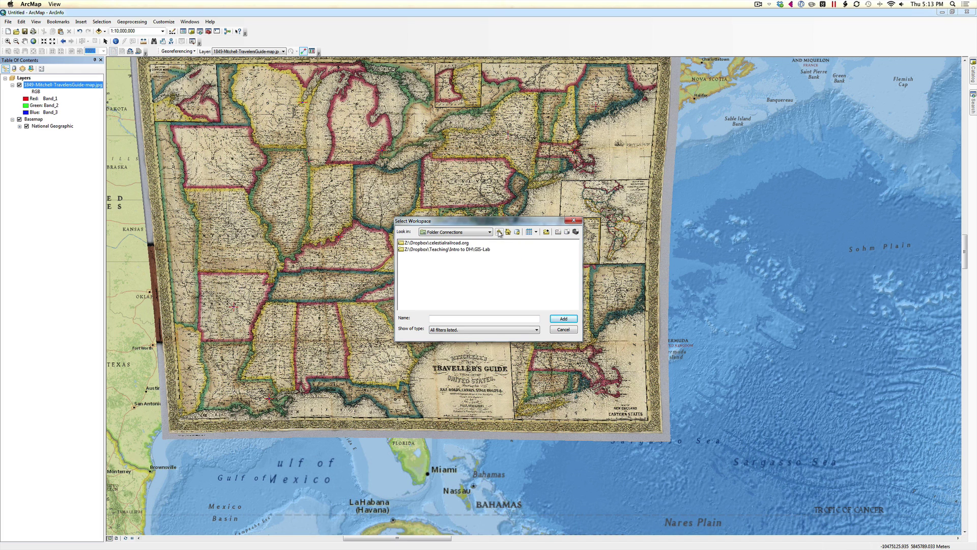
left_click(469, 250)
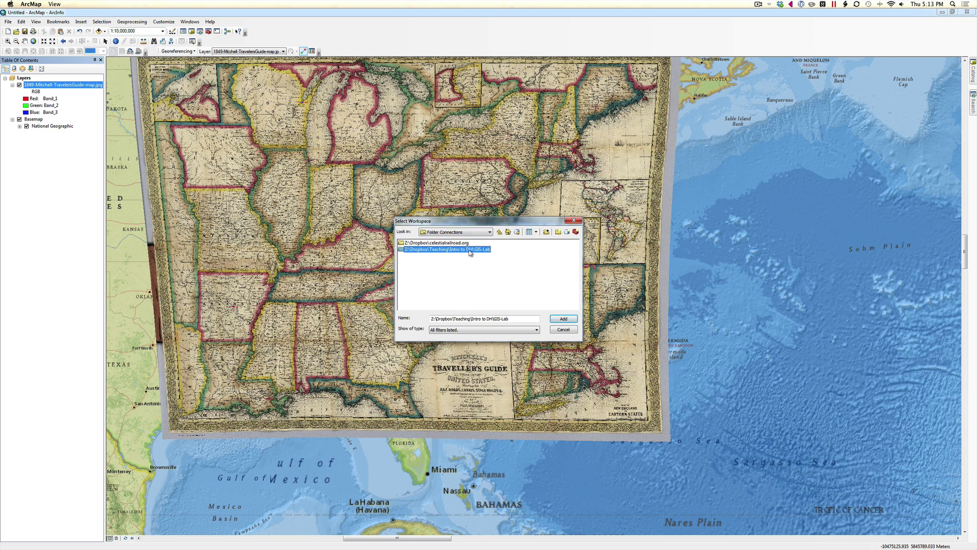
left_click(564, 319)
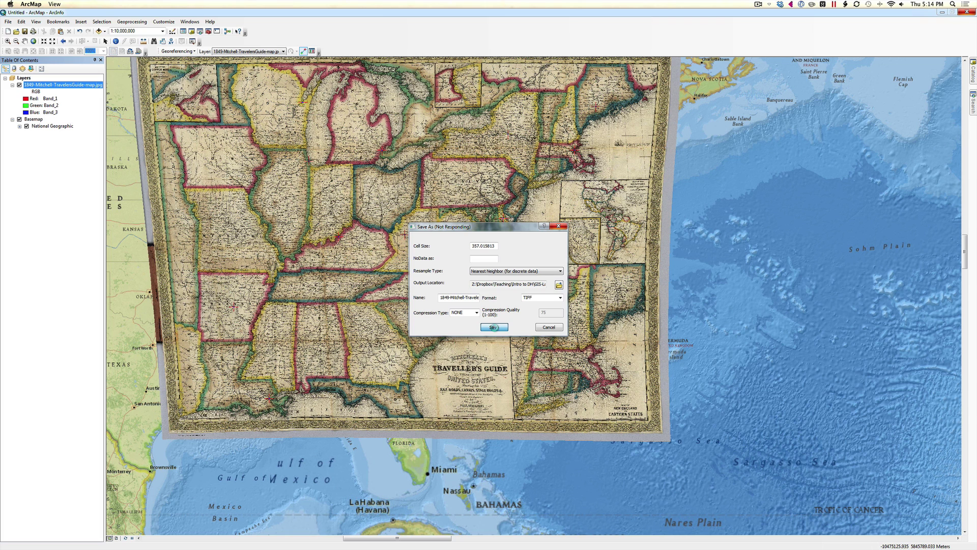
left_click(763, 4)
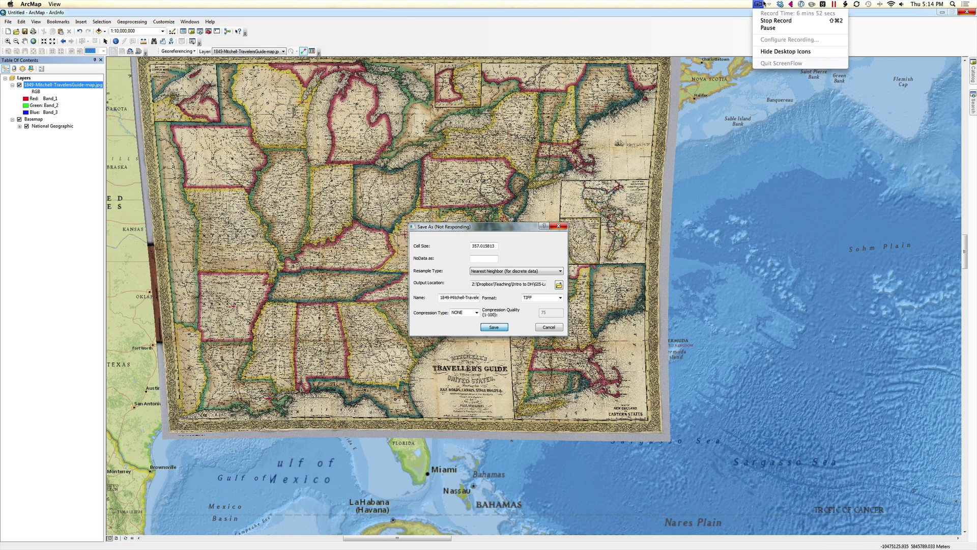